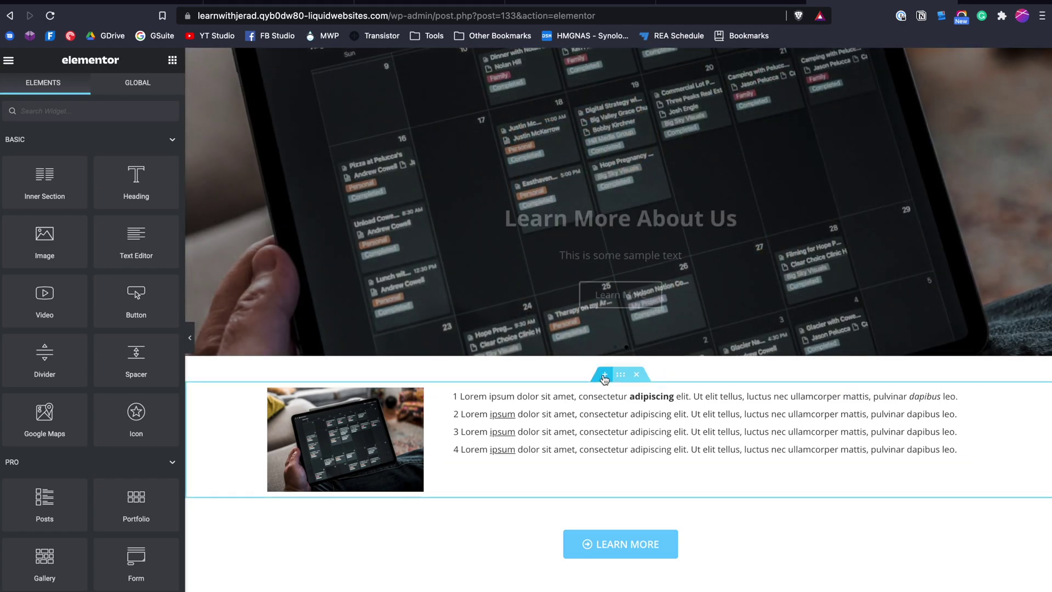
# Add a single-column section with 40 px top and bottom margins and drop a Heading widget into it
pyautogui.click(605, 375)
pyautogui.click(603, 411)
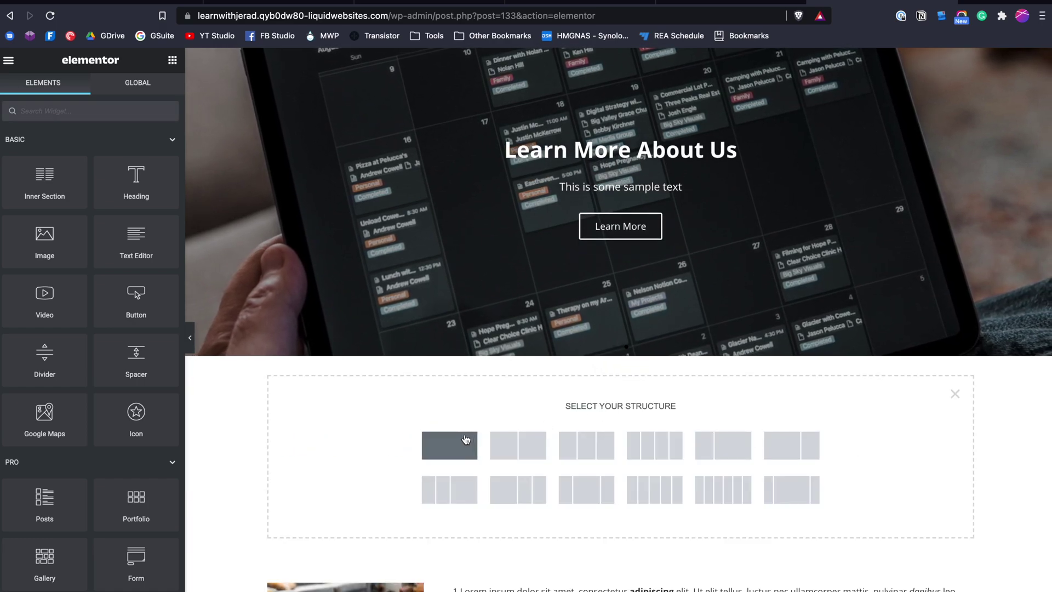
pyautogui.click(450, 445)
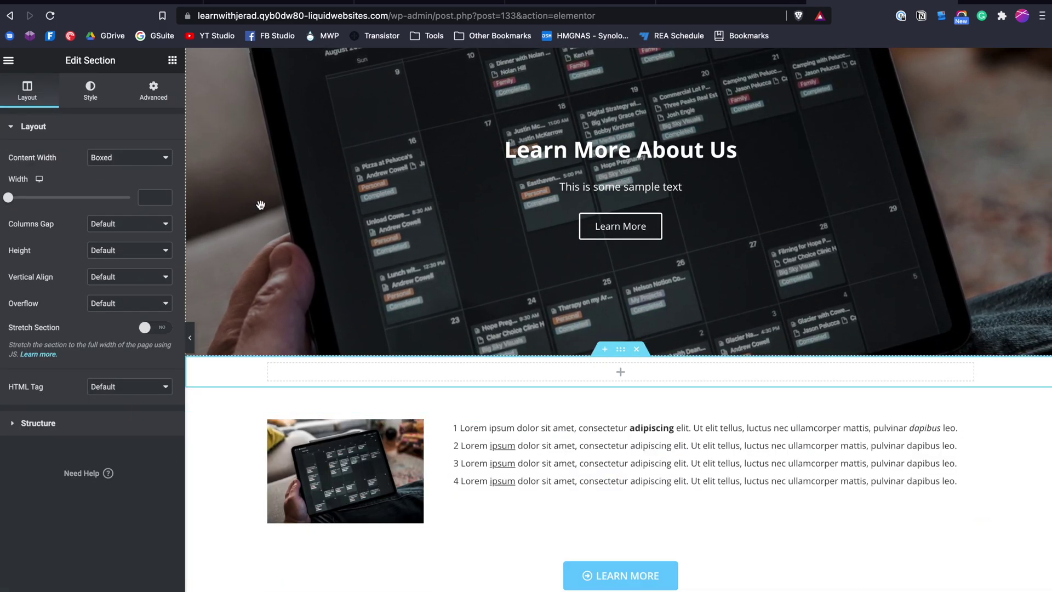
pyautogui.click(153, 90)
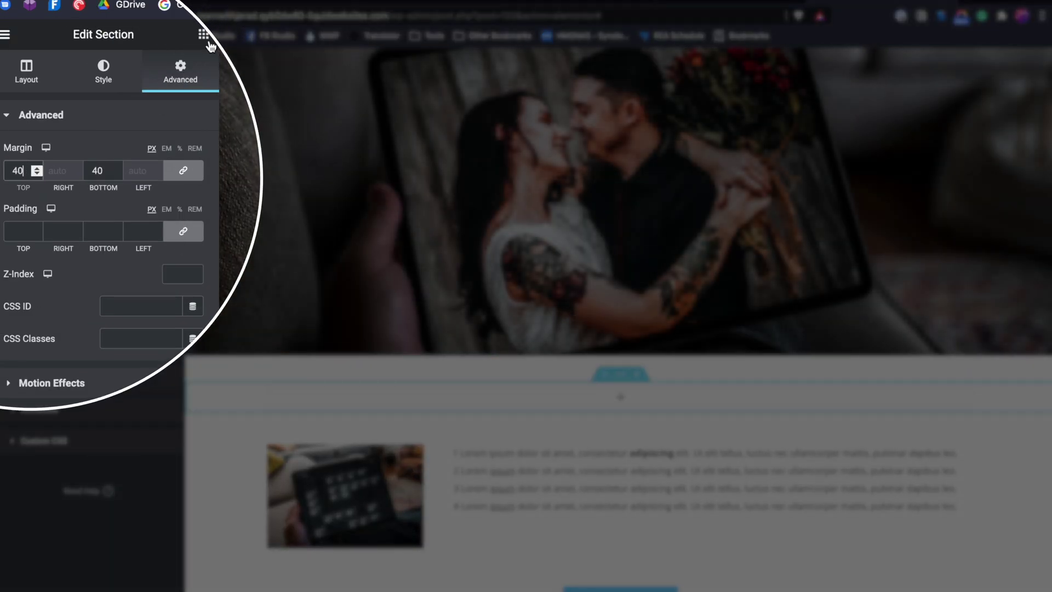
pyautogui.click(204, 36)
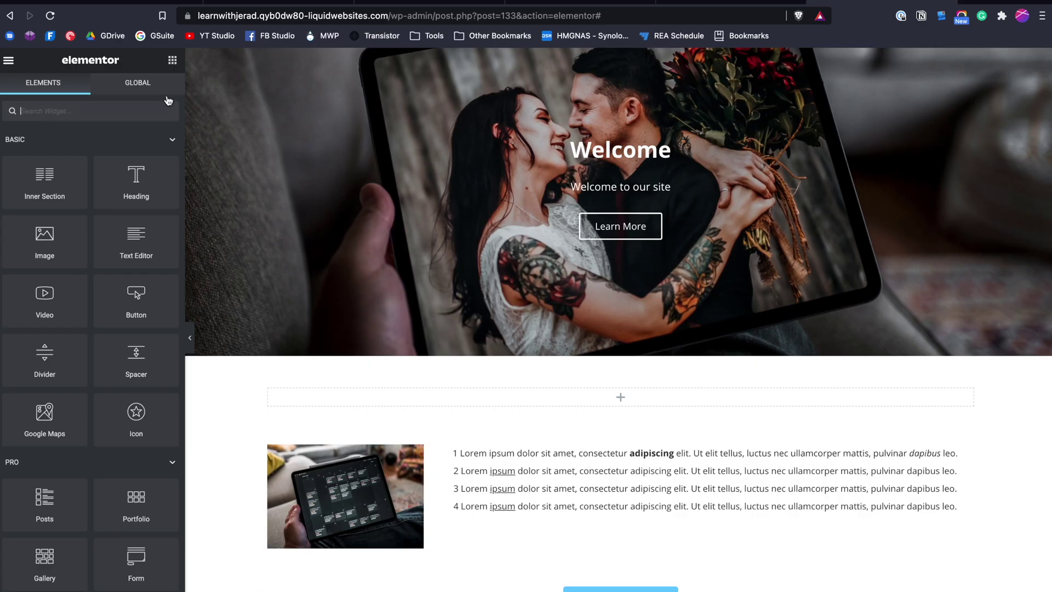
pyautogui.moveTo(141, 191); pyautogui.dragTo(613, 403)
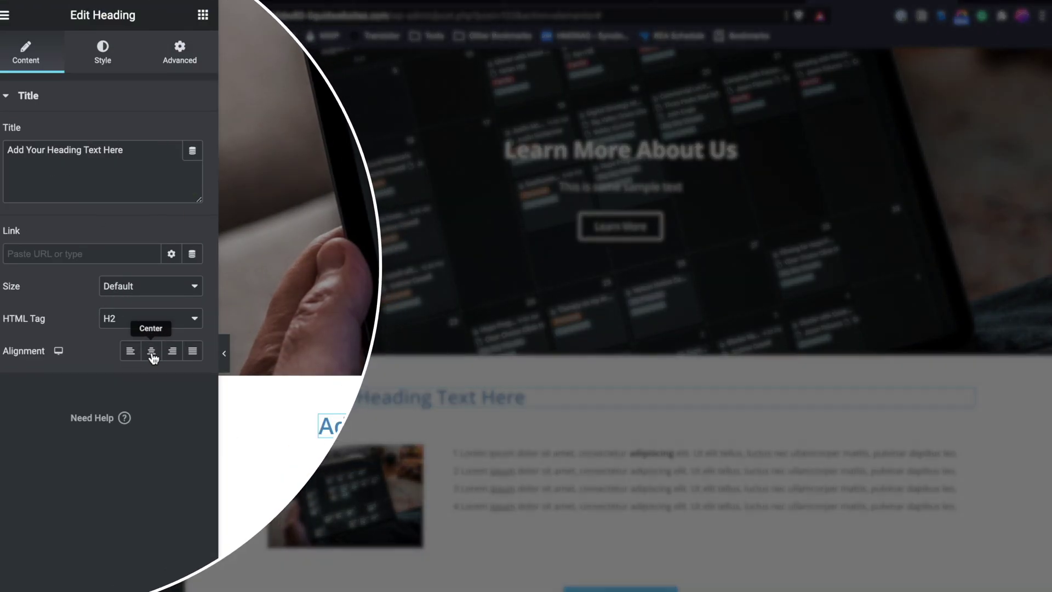
# Center the heading and replace its placeholder with 'Welcome to Our Website'
pyautogui.click(130, 336)
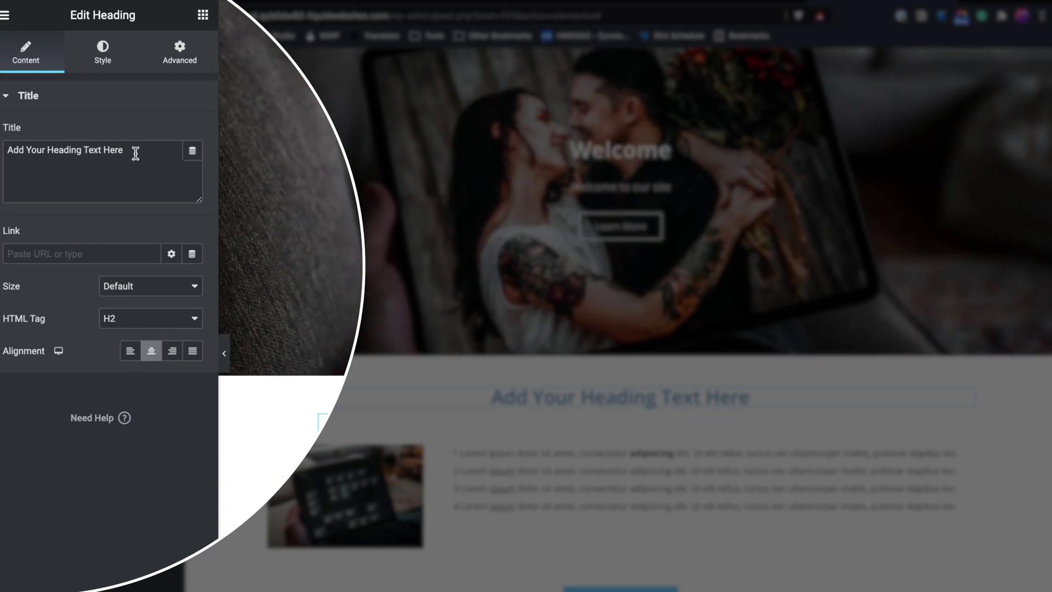
pyautogui.moveTo(132, 151); pyautogui.dragTo(5, 153)
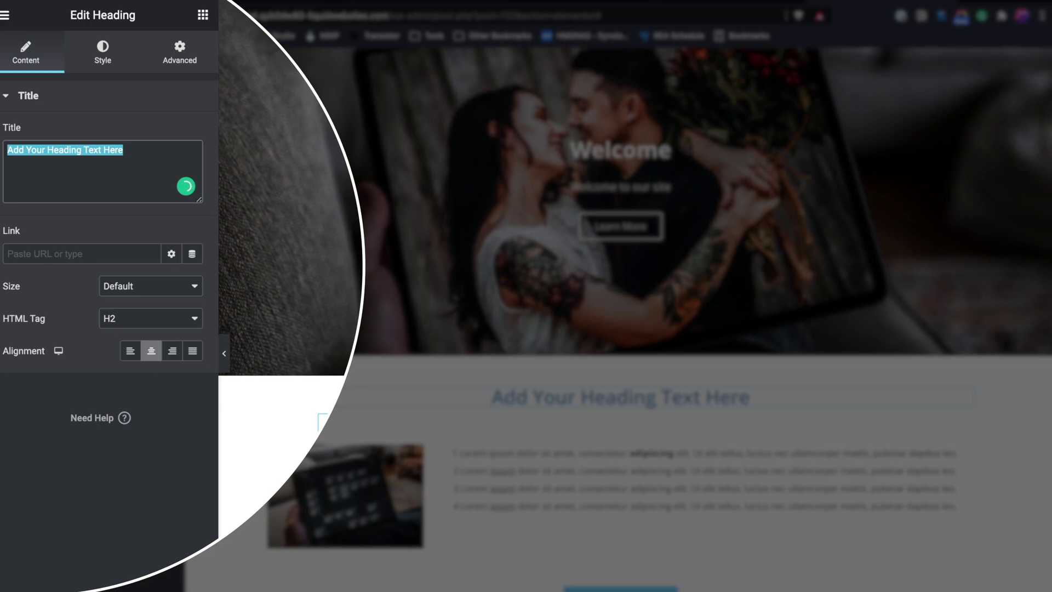
pyautogui.write('Welcome to Our Website')
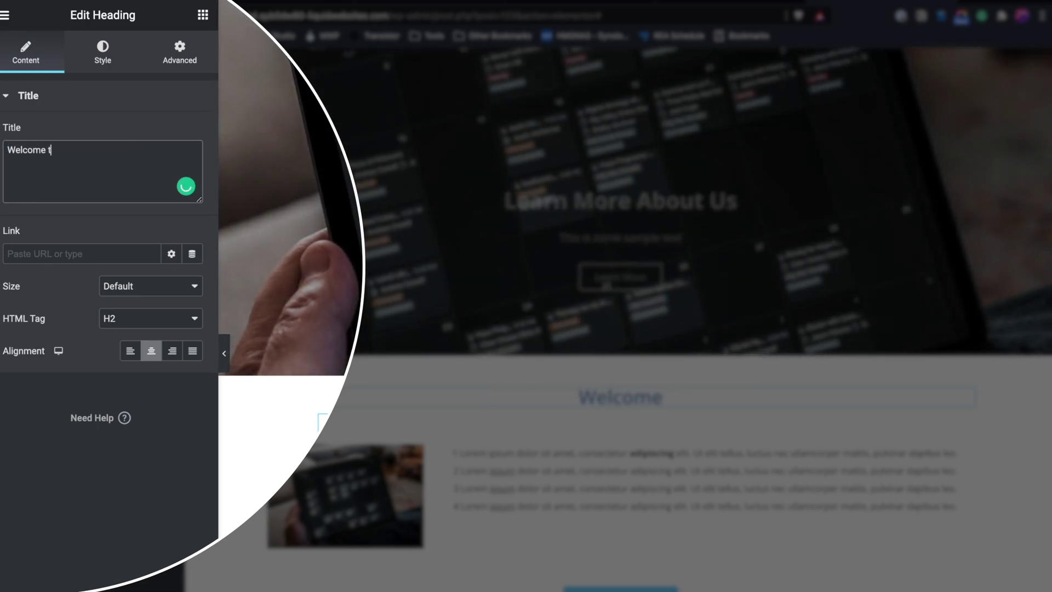
# Type 'hom' into the heading's Link field, then check the Dynamic Tags and Link Options
pyautogui.click(33, 256)
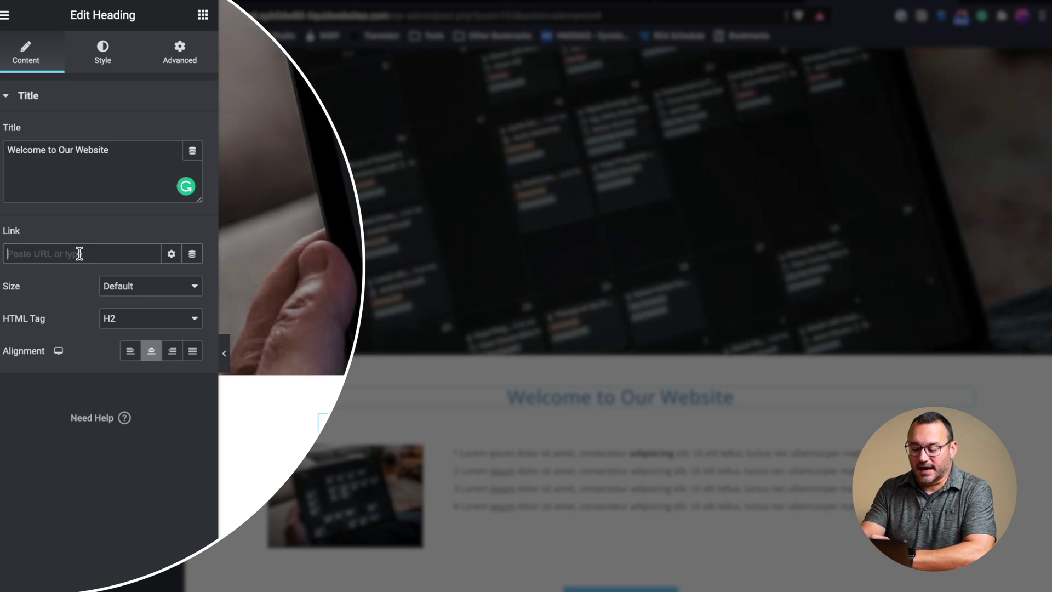
pyautogui.write('hom')
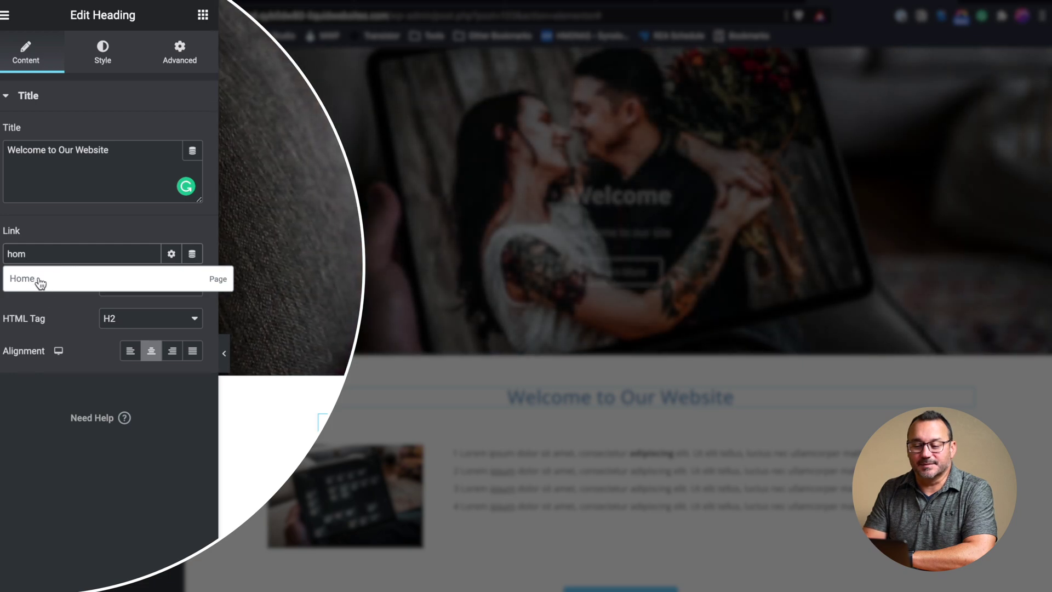
pyautogui.click(57, 216)
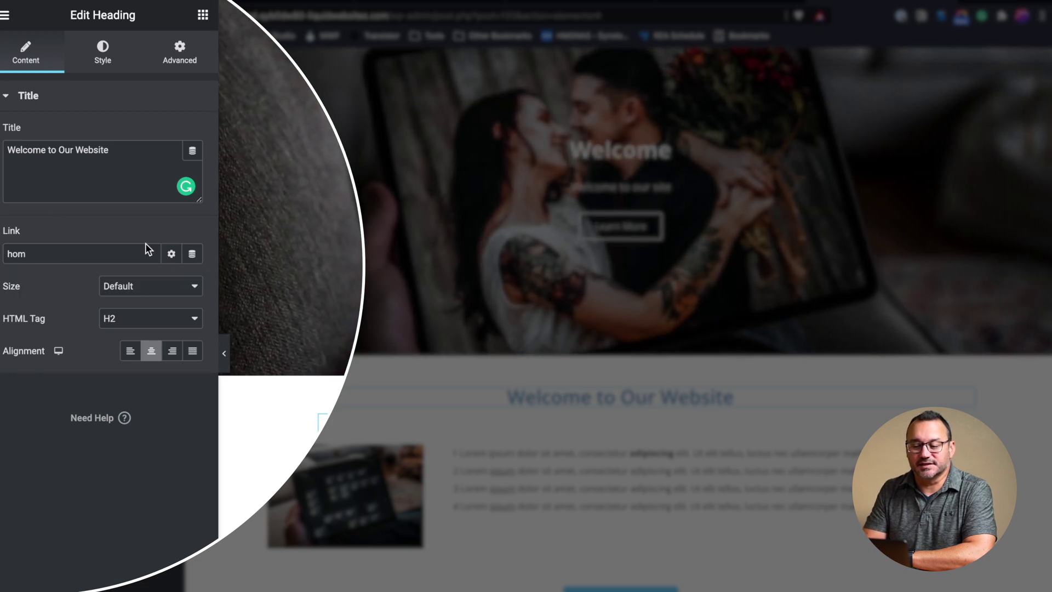
pyautogui.click(193, 255)
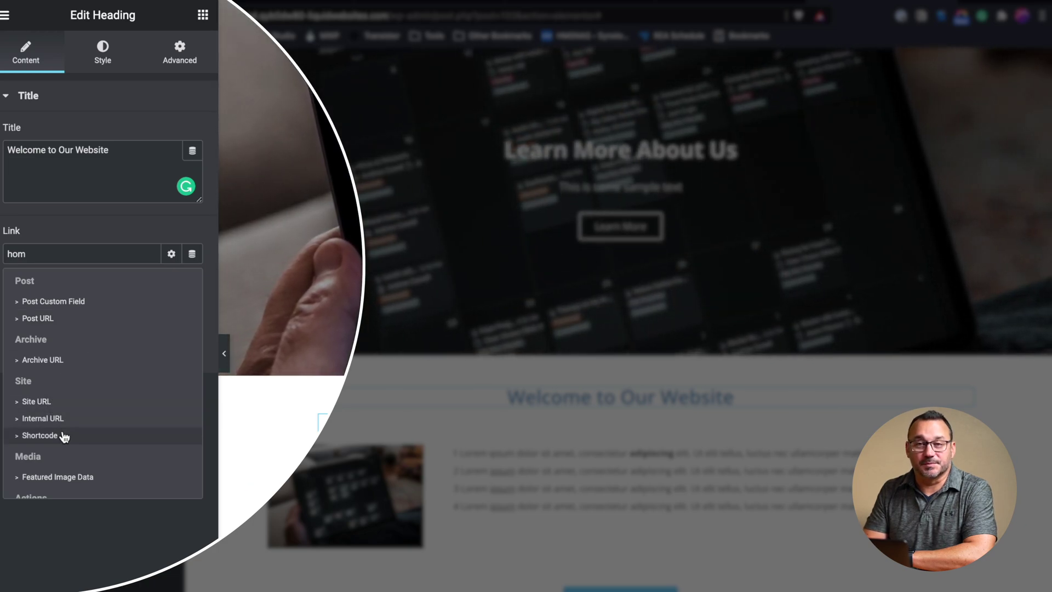
pyautogui.click(113, 218)
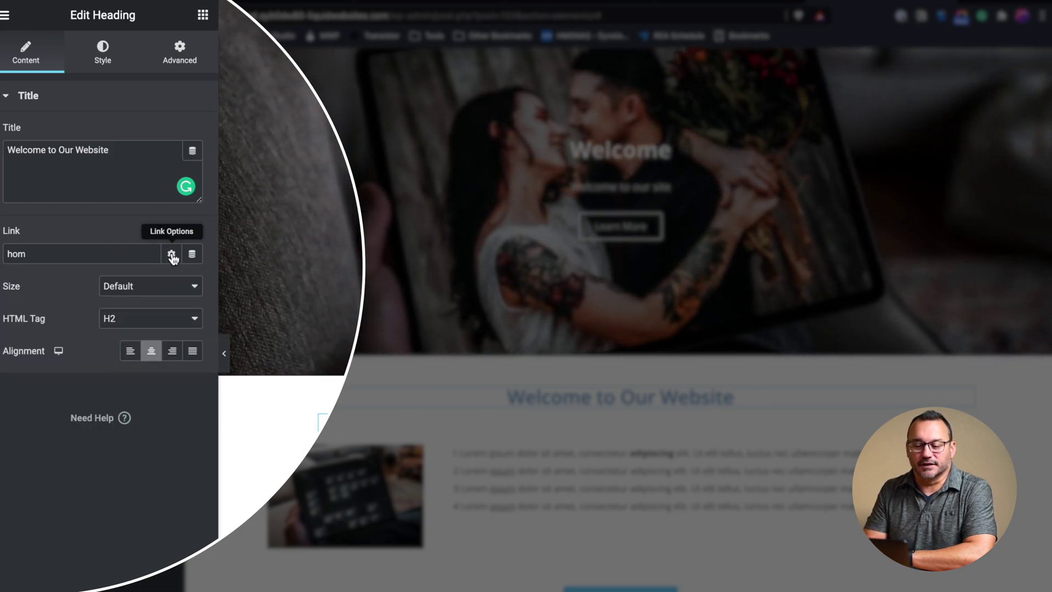
pyautogui.click(172, 255)
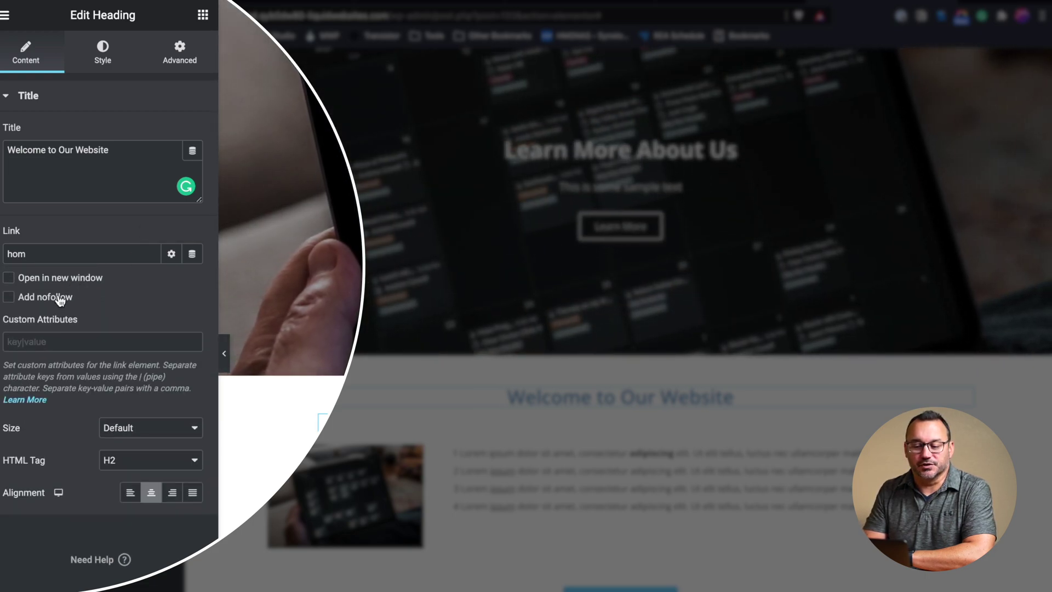
pyautogui.click(170, 254)
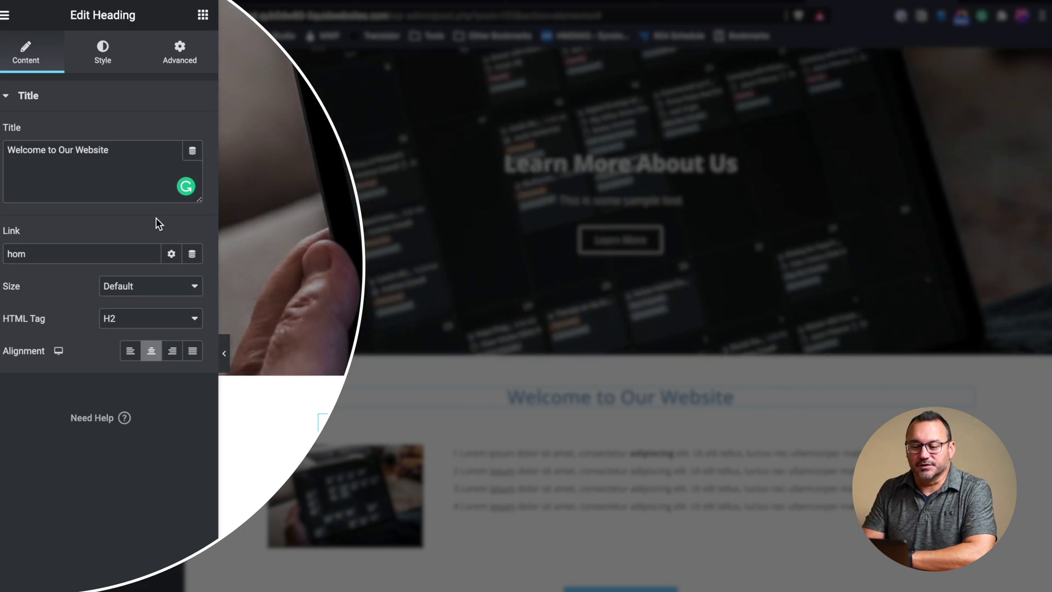
pyautogui.click(123, 287)
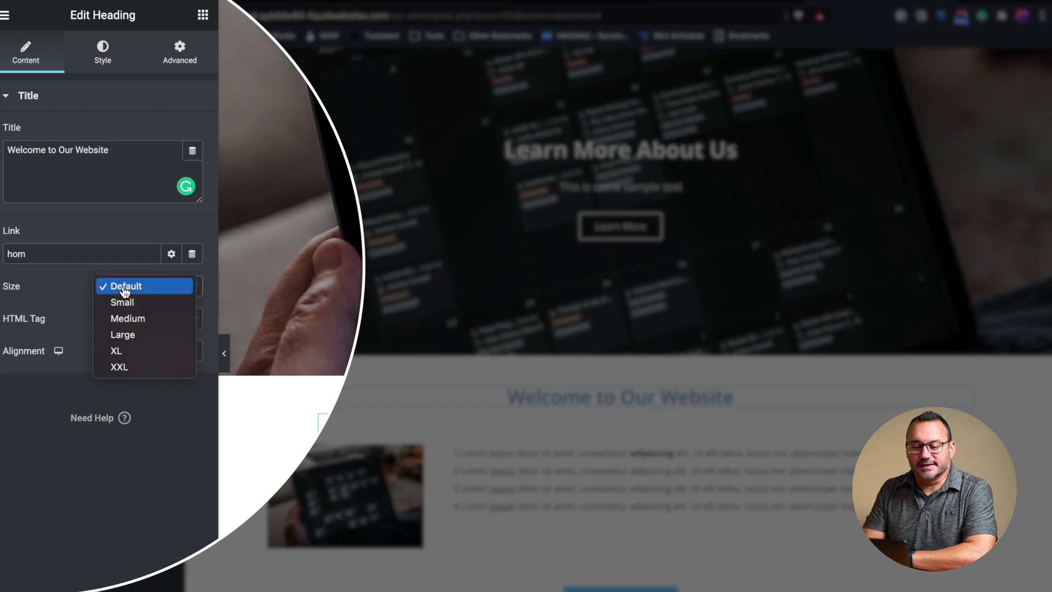
pyautogui.click(130, 302)
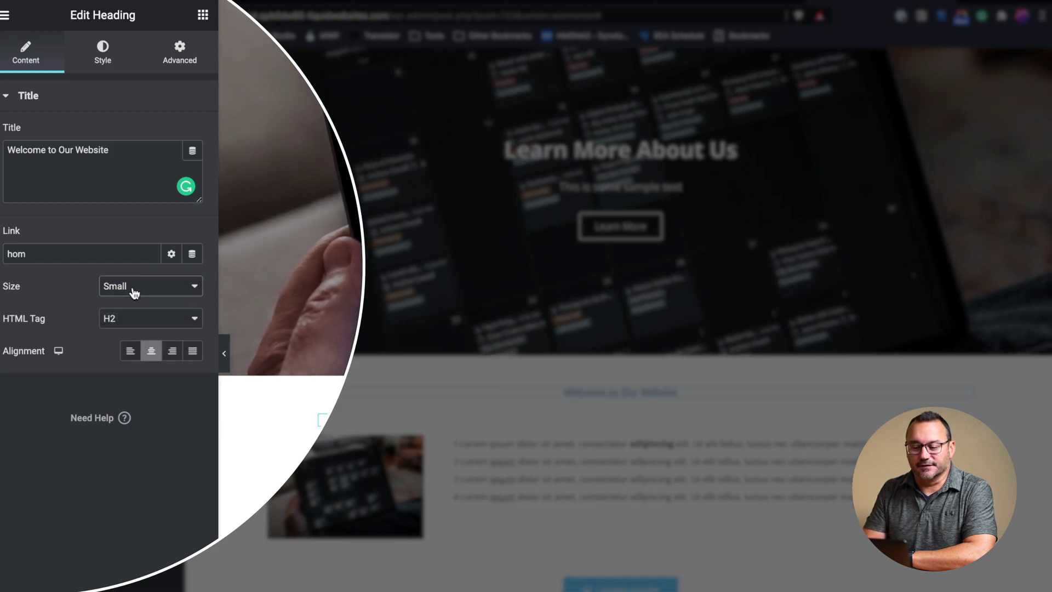
pyautogui.click(134, 286)
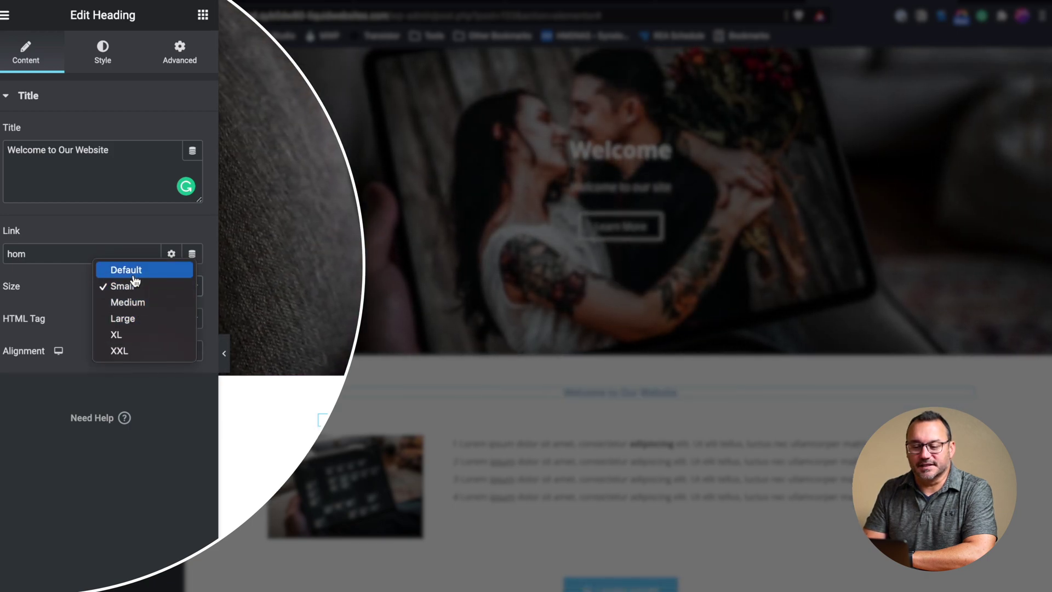
pyautogui.click(134, 274)
pyautogui.click(116, 289)
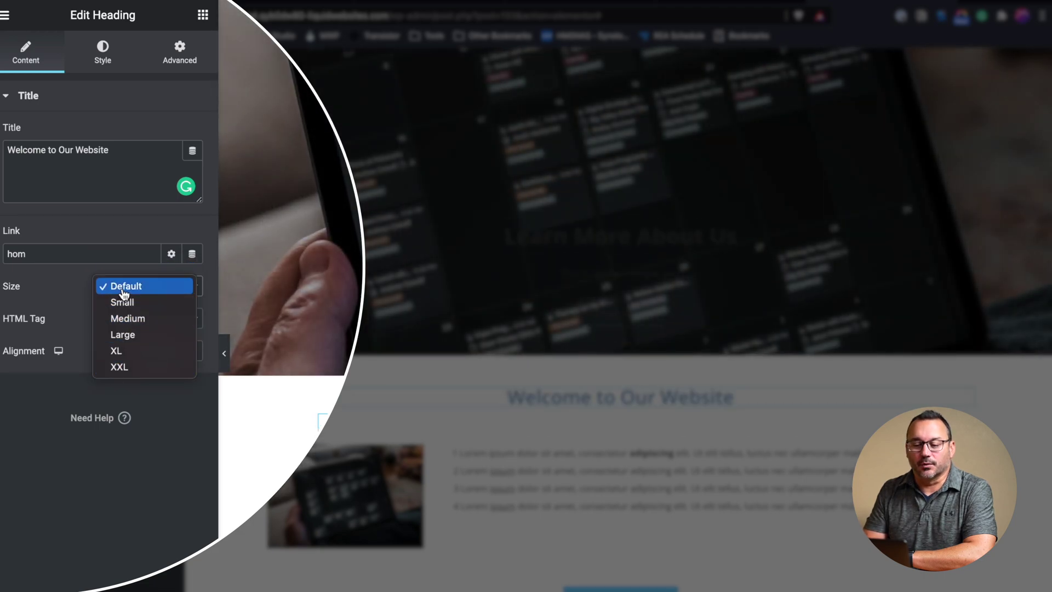
pyautogui.click(121, 286)
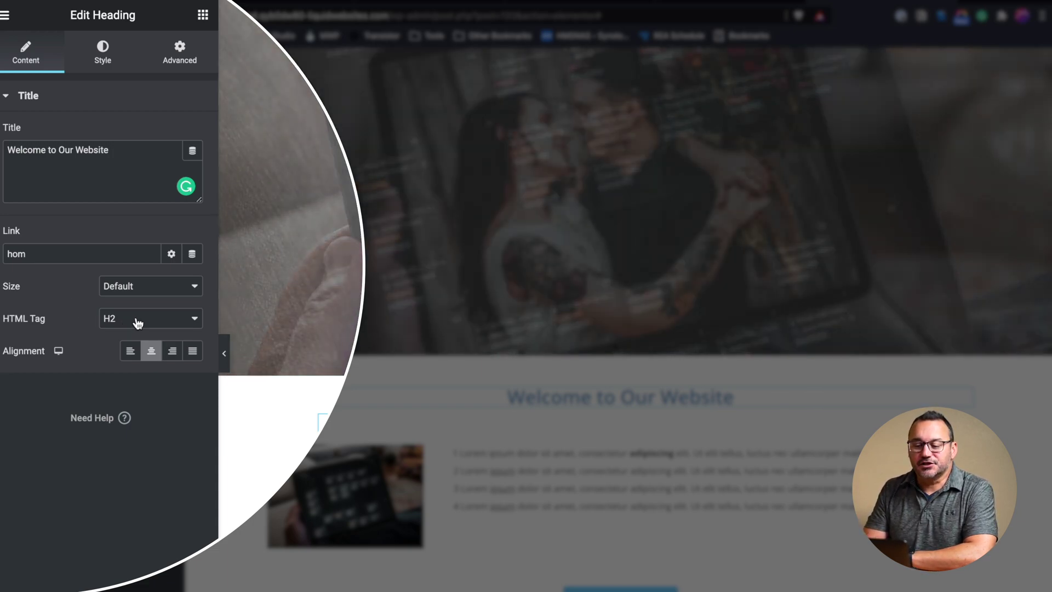
pyautogui.click(125, 324)
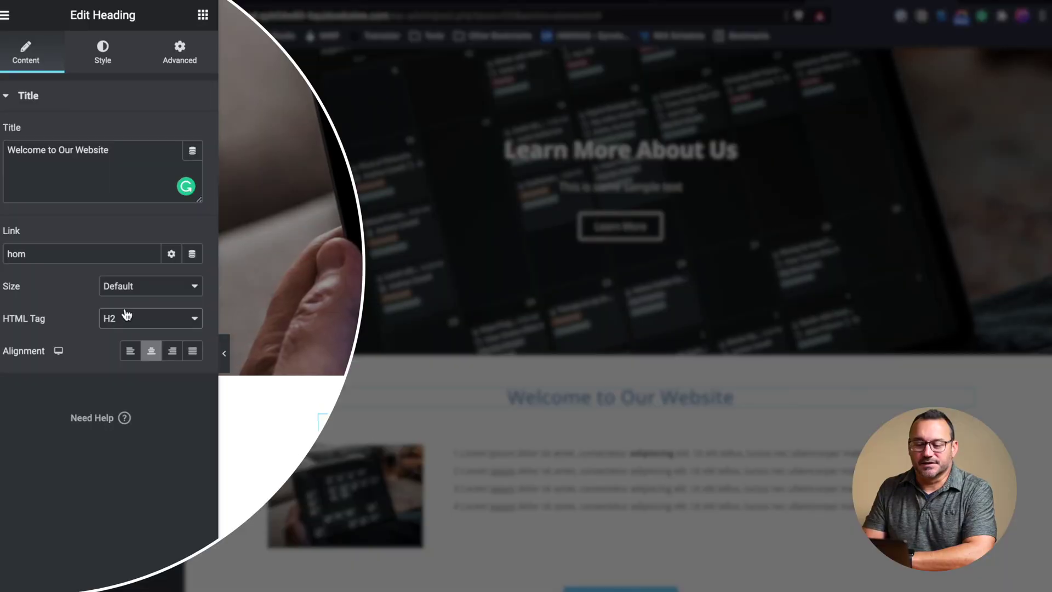
pyautogui.click(129, 317)
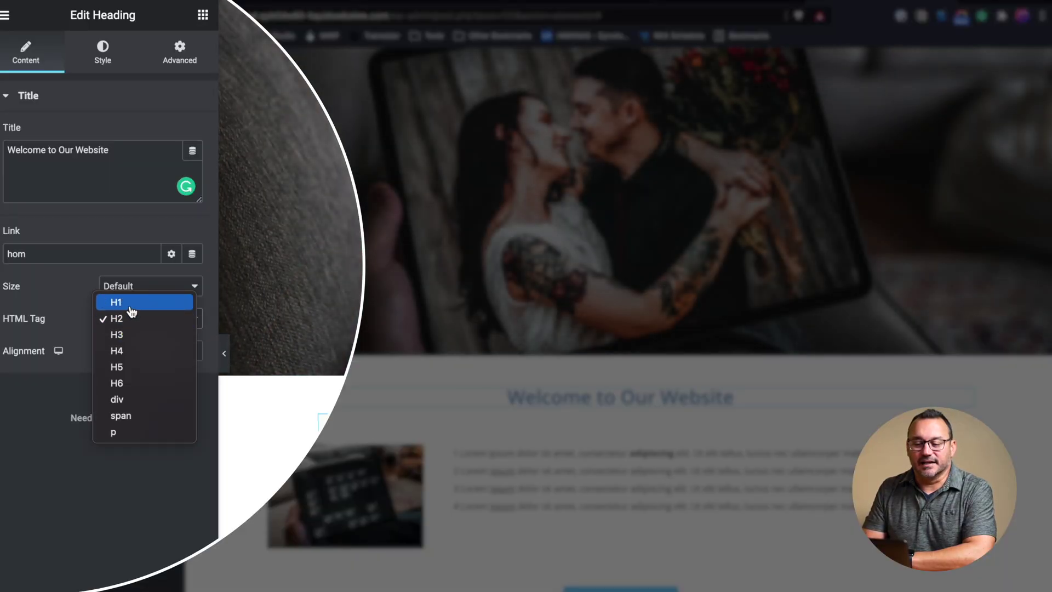
# Set the heading's HTML tag to H1 and delete 'hom' from its Link field
pyautogui.click(132, 304)
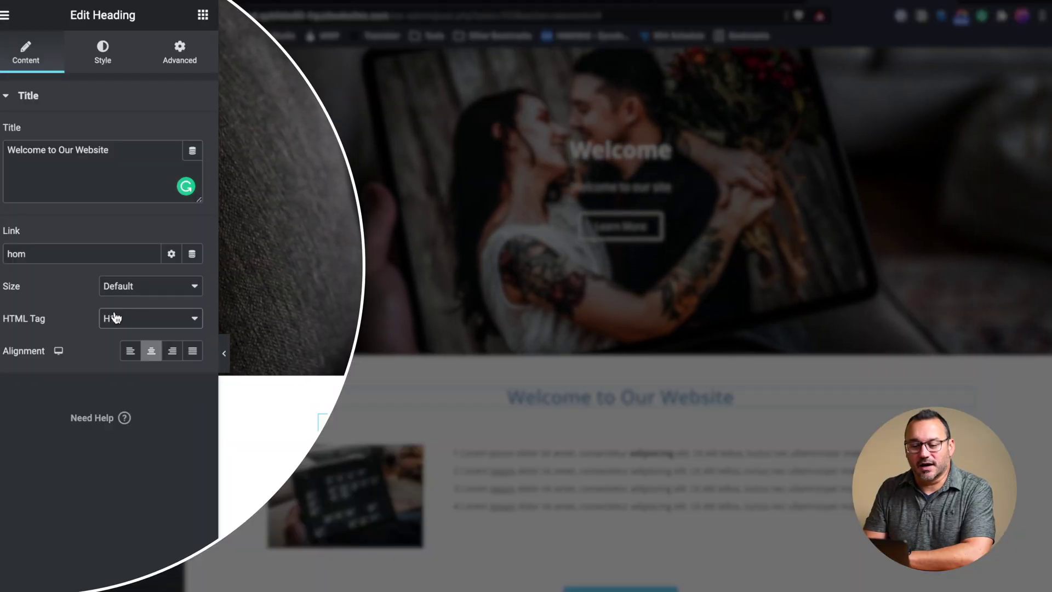
pyautogui.doubleClick(69, 251)
pyautogui.press('BackSpace')
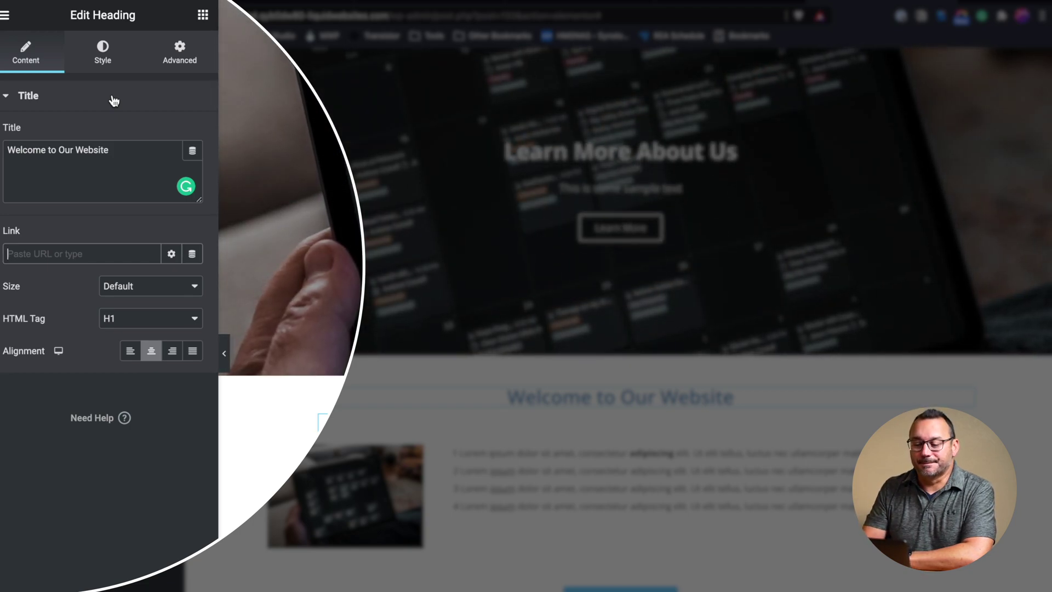
pyautogui.scroll(-2, 321, 384)
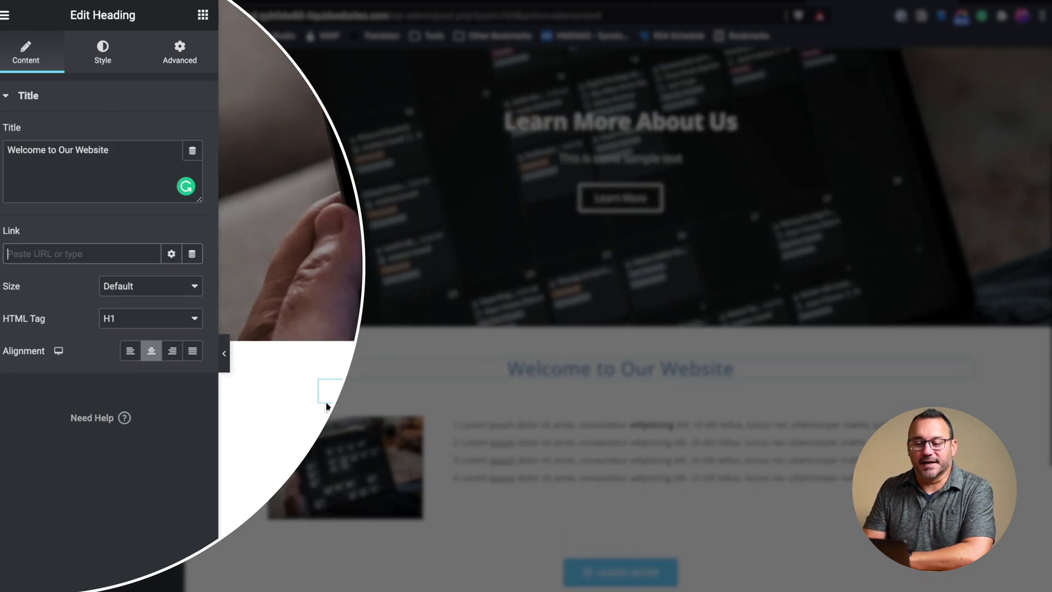
pyautogui.click(103, 53)
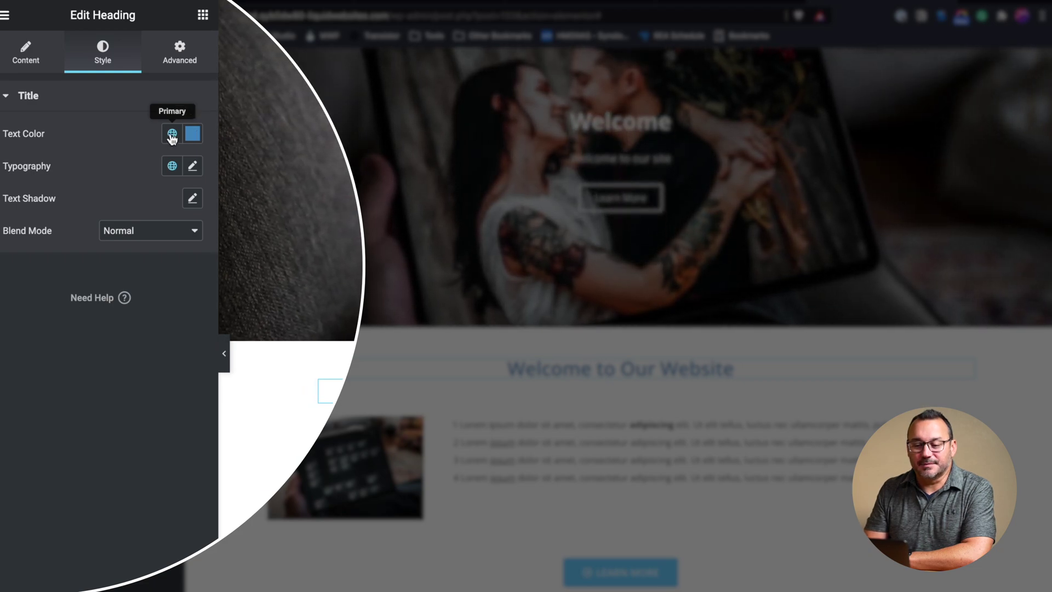
# Try the Secondary and Text global colours on the heading, settling on Primary (#478EC3)
pyautogui.click(172, 135)
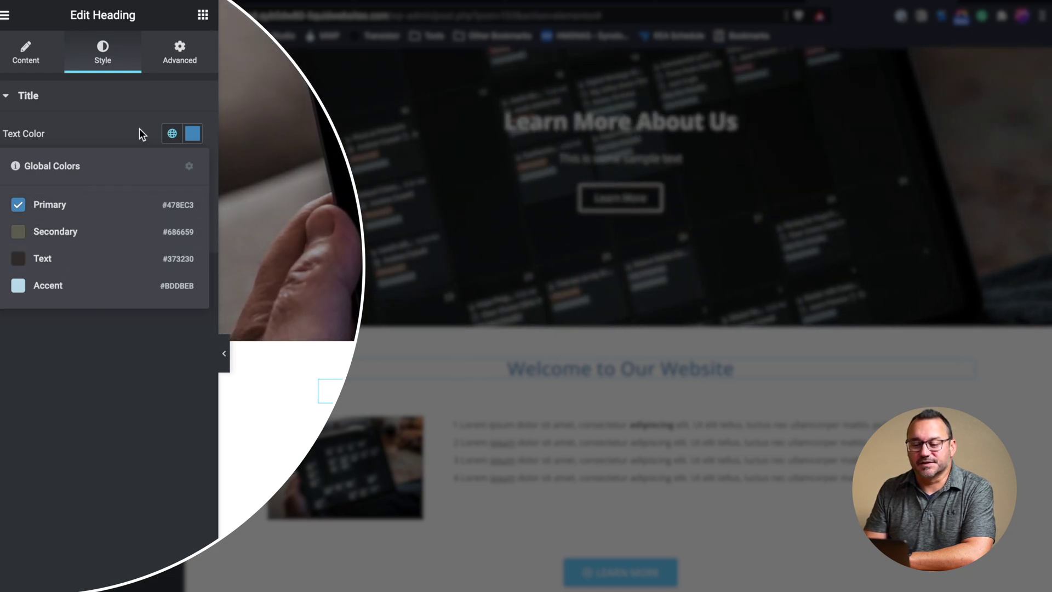
pyautogui.click(138, 130)
pyautogui.click(192, 133)
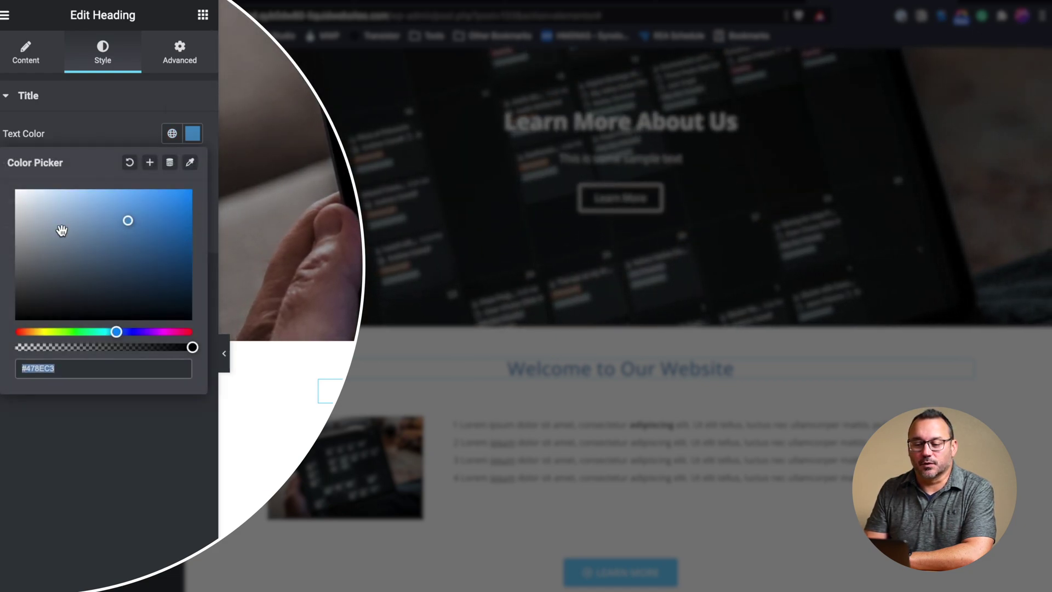
pyautogui.click(139, 160)
pyautogui.click(173, 133)
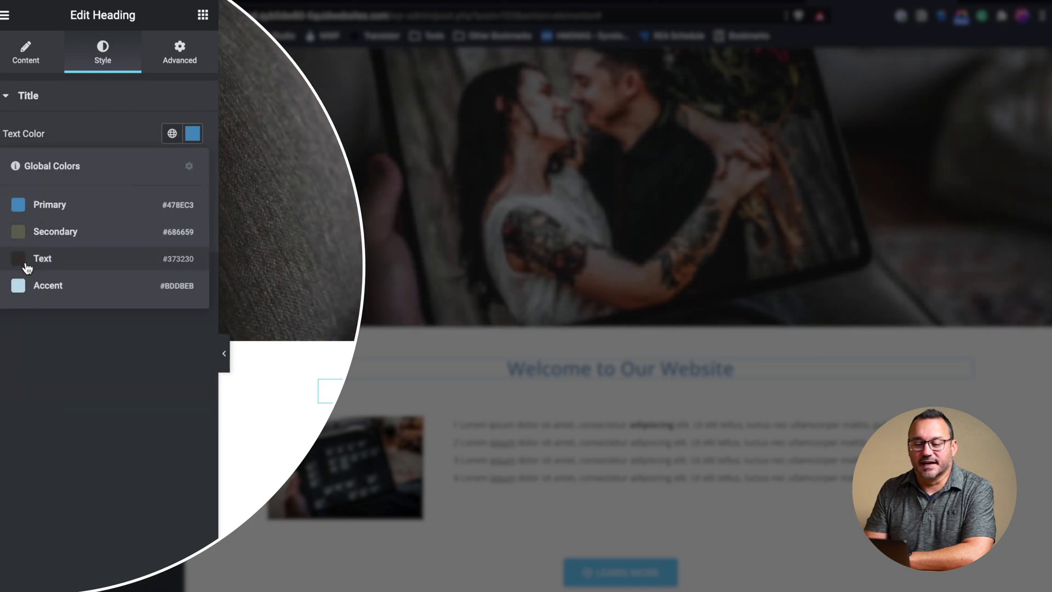
pyautogui.click(33, 231)
pyautogui.click(172, 133)
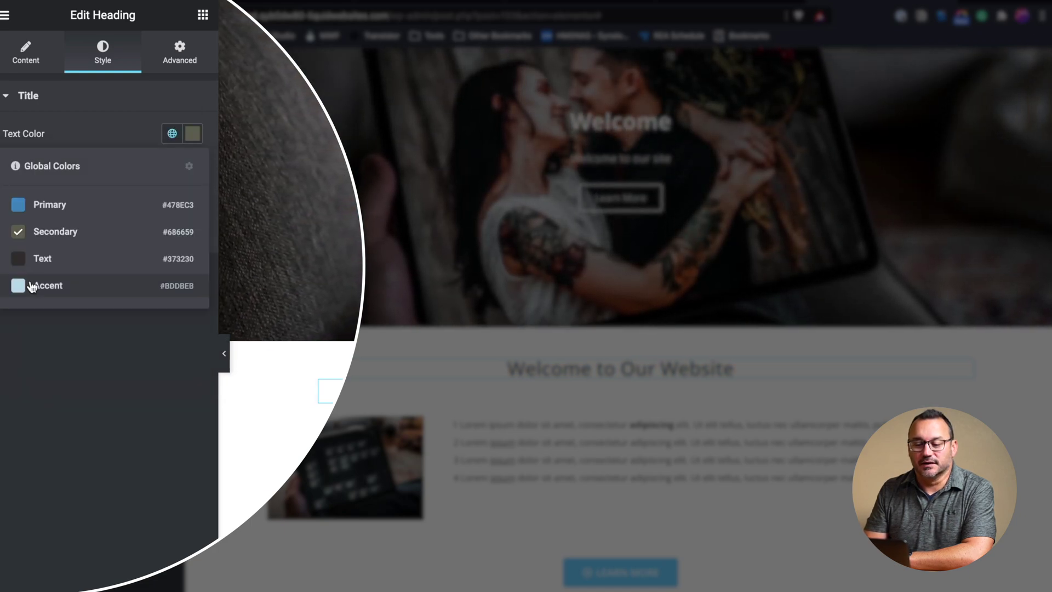
pyautogui.click(34, 258)
pyautogui.click(172, 133)
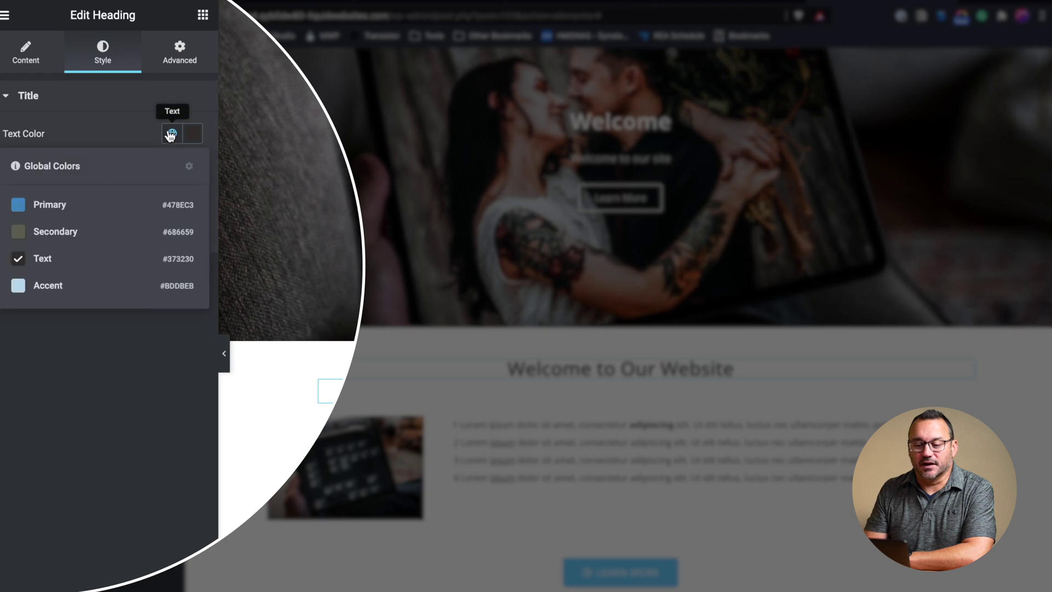
pyautogui.click(48, 208)
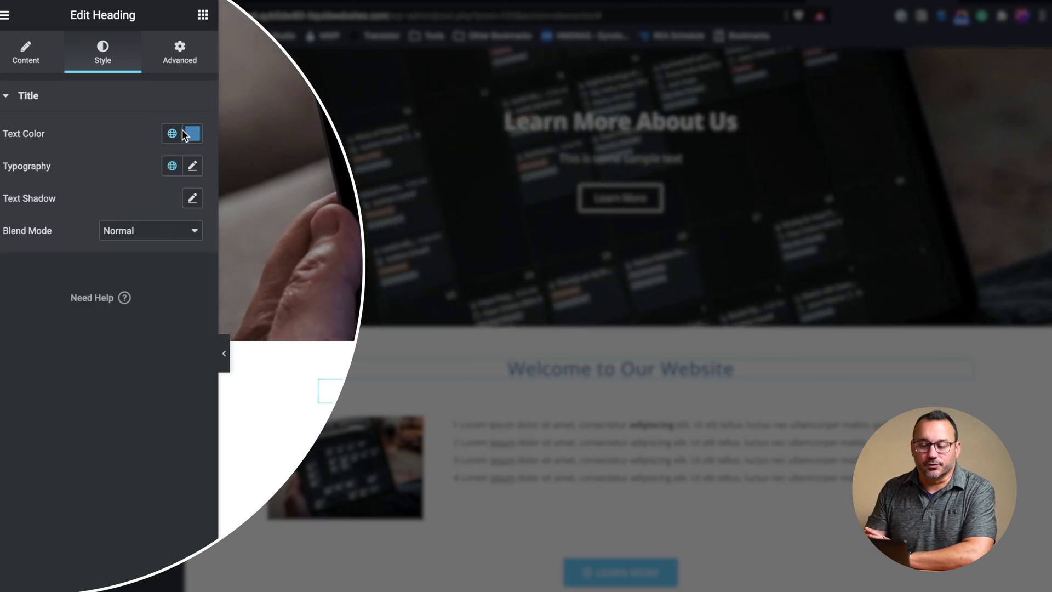
# Test a darker blue, magenta hue and transparency, then restore the global Primary blue
pyautogui.click(191, 134)
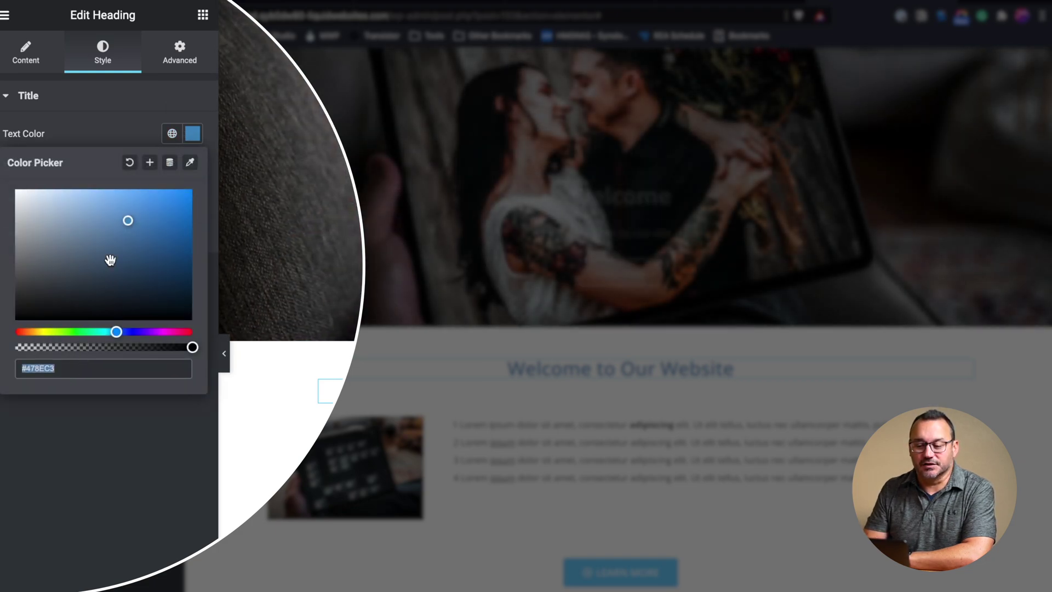
pyautogui.moveTo(110, 260); pyautogui.dragTo(176, 237)
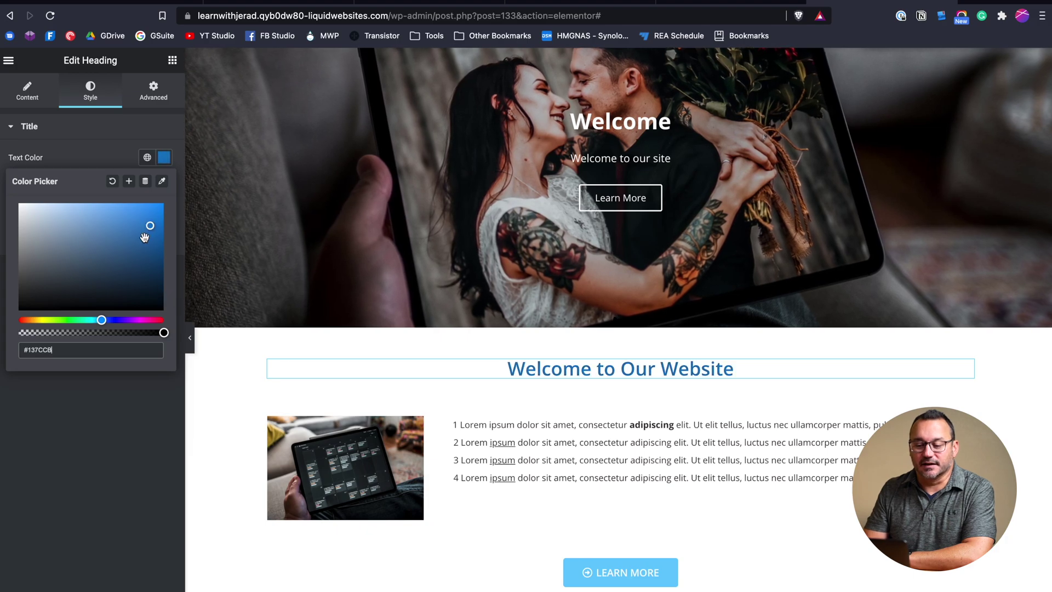
pyautogui.click(140, 320)
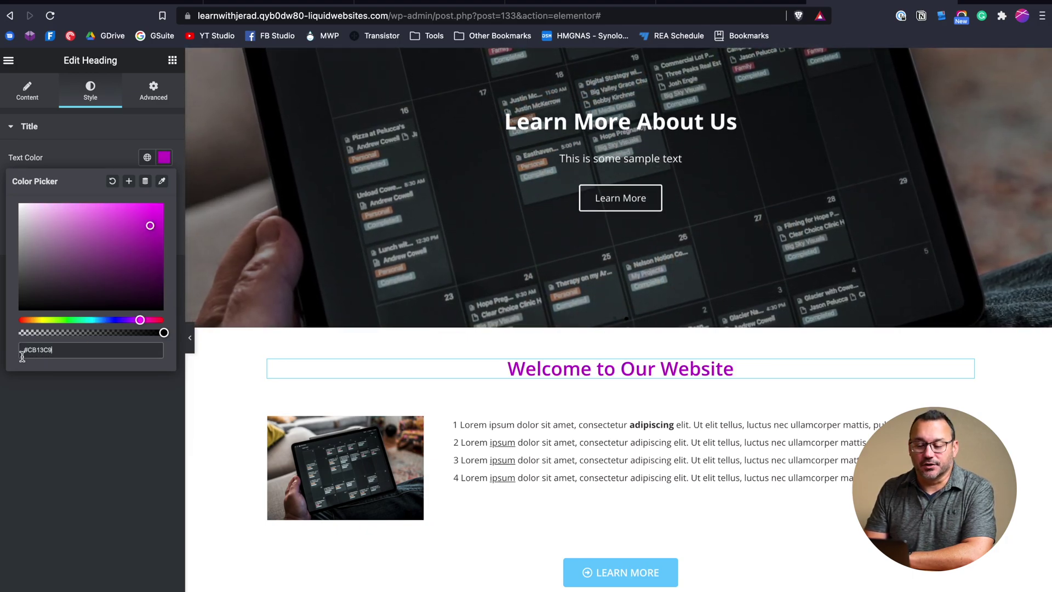
pyautogui.moveTo(163, 332)
pyautogui.mouseDown()
pyautogui.moveTo(43, 332)
pyautogui.moveTo(164, 333)
pyautogui.mouseUp()
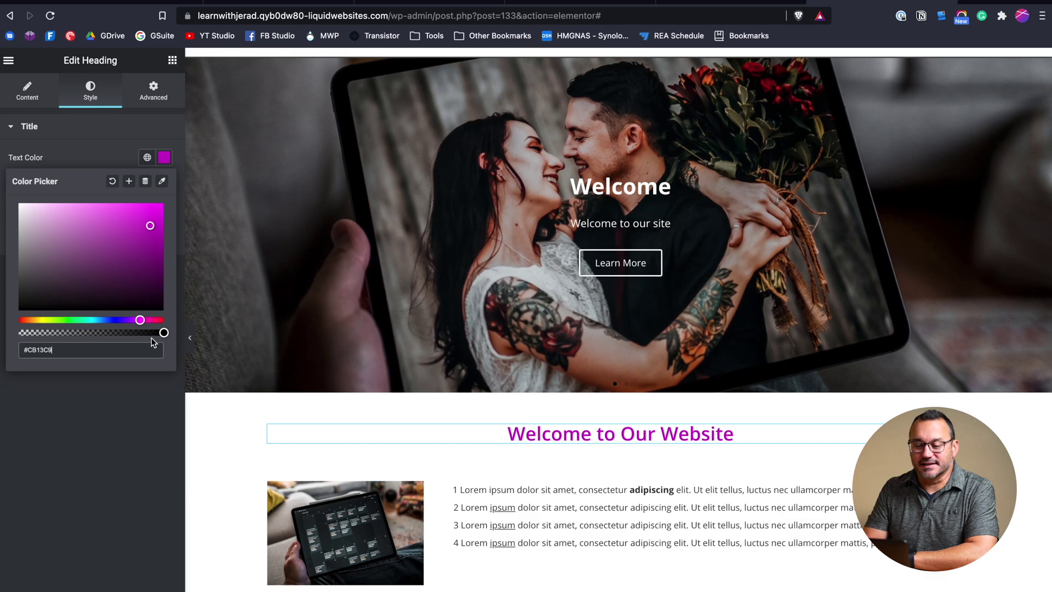
pyautogui.click(124, 158)
pyautogui.click(147, 157)
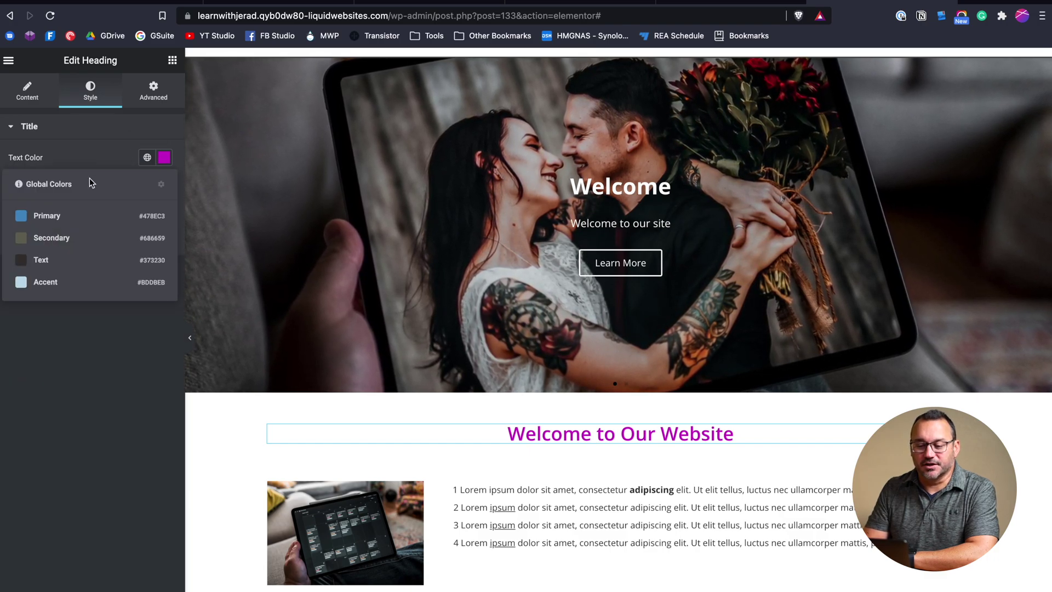
pyautogui.click(49, 214)
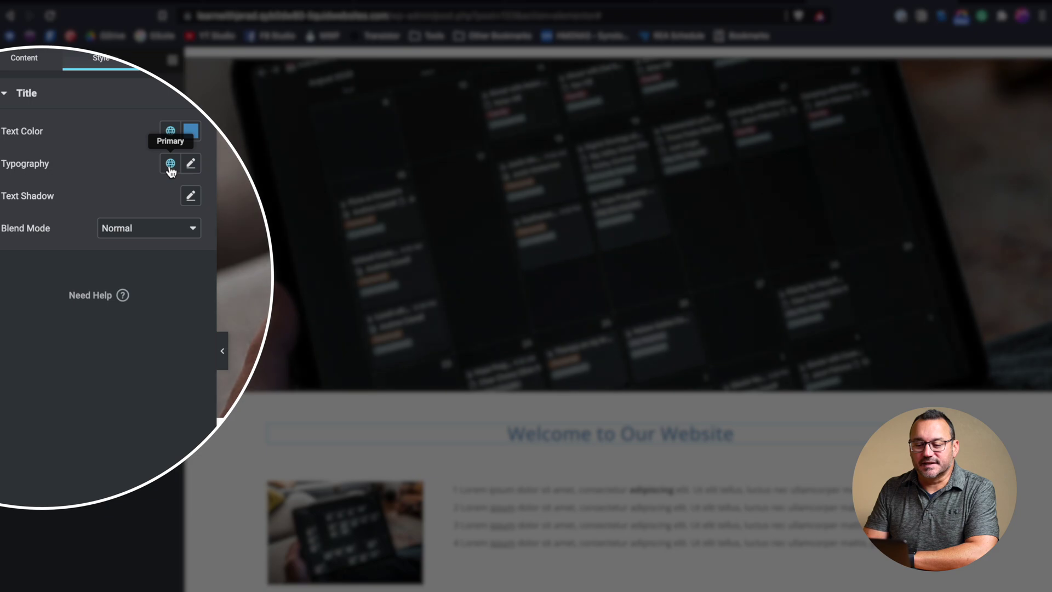
pyautogui.click(170, 163)
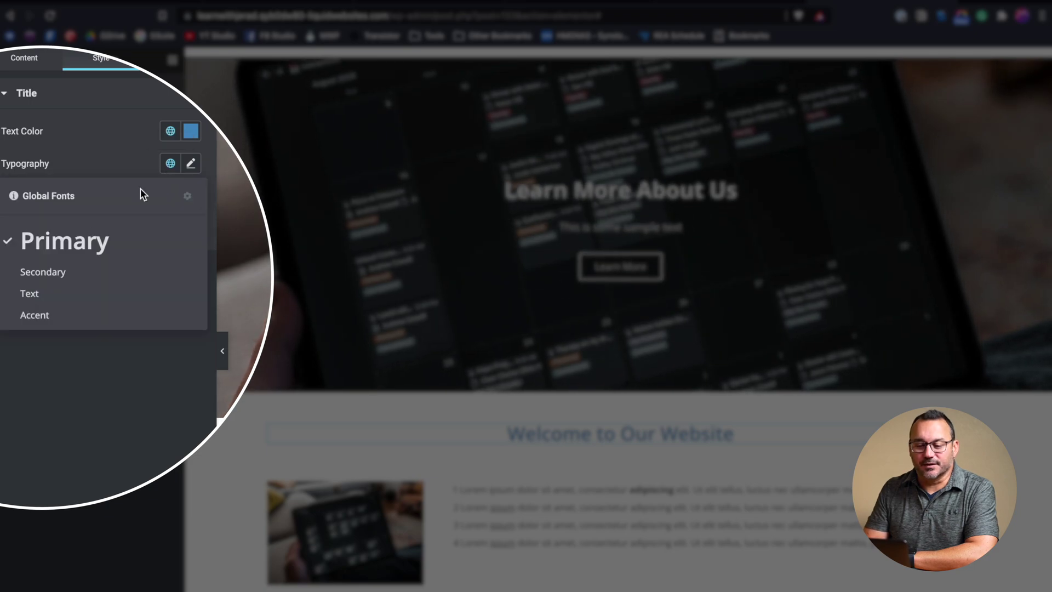
# Give the heading custom typography: Orbitron family, 40 px size, weight 700
pyautogui.click(48, 364)
pyautogui.click(191, 164)
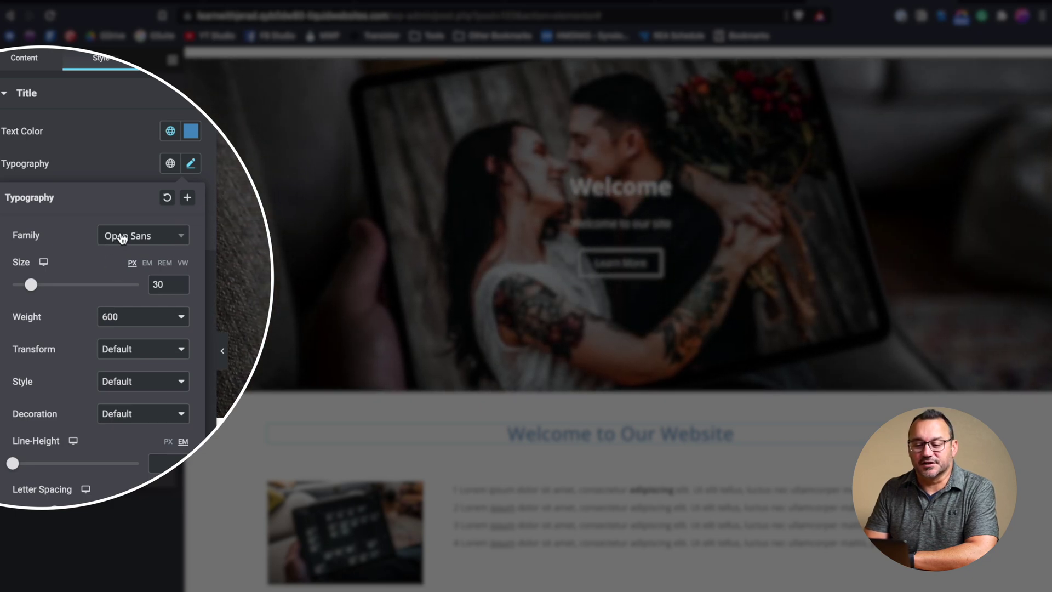
pyautogui.click(124, 238)
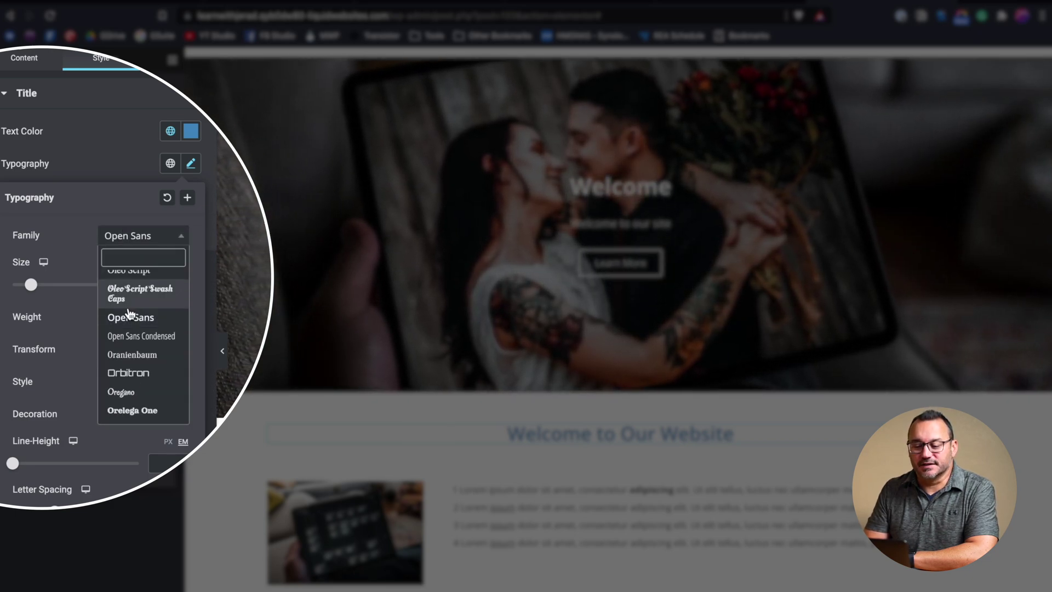
pyautogui.click(128, 375)
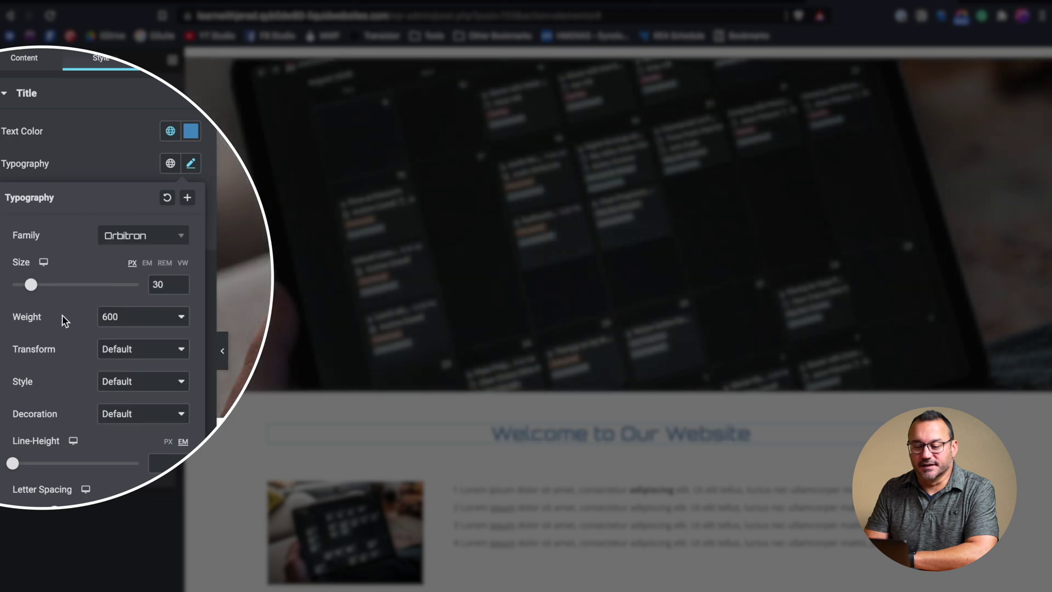
pyautogui.moveTo(31, 284)
pyautogui.mouseDown()
pyautogui.moveTo(62, 285)
pyautogui.moveTo(37, 285)
pyautogui.mouseUp()
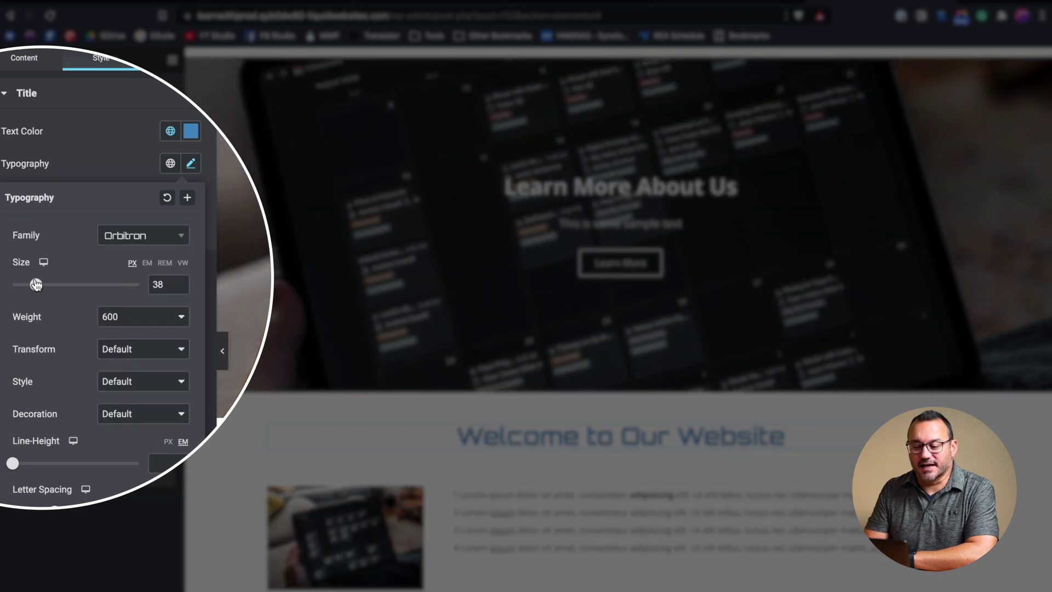
pyautogui.click(114, 318)
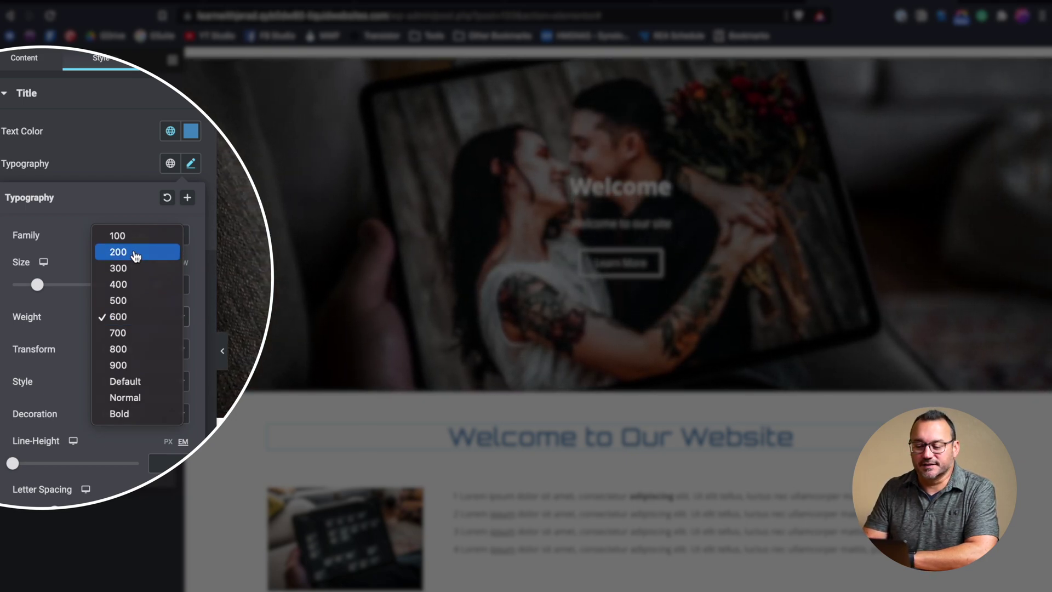
pyautogui.click(136, 255)
pyautogui.click(132, 316)
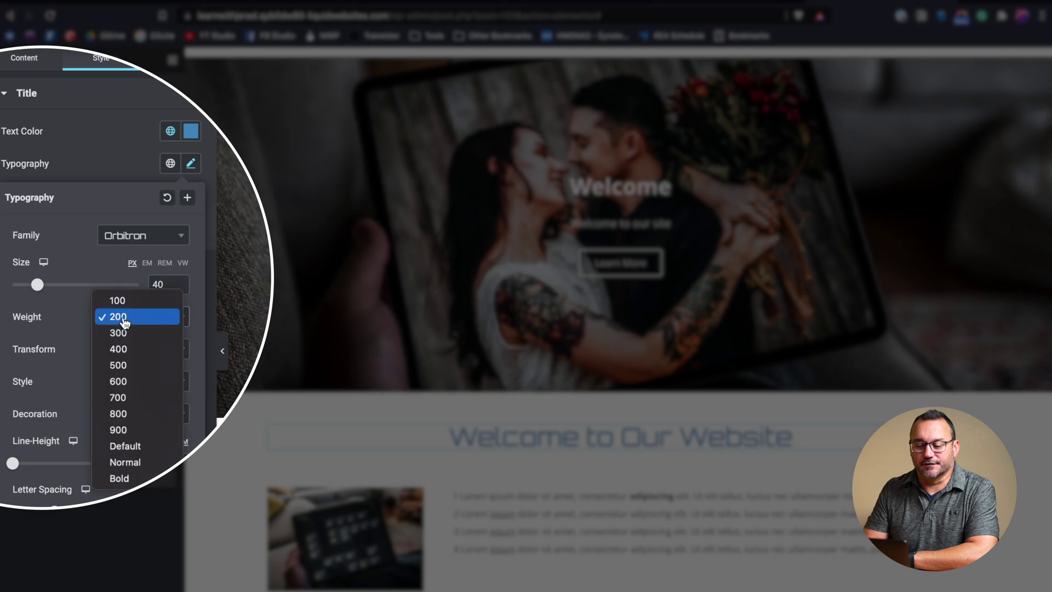
pyautogui.click(123, 400)
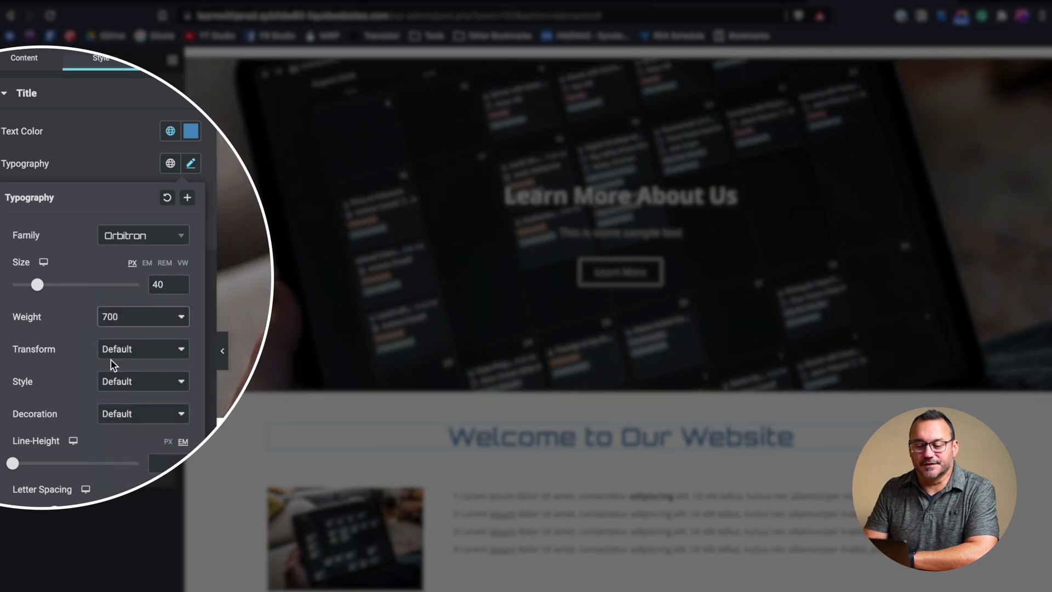
# Set transform to Uppercase and letter spacing -0.6, keeping style and decoration at Default
pyautogui.click(124, 349)
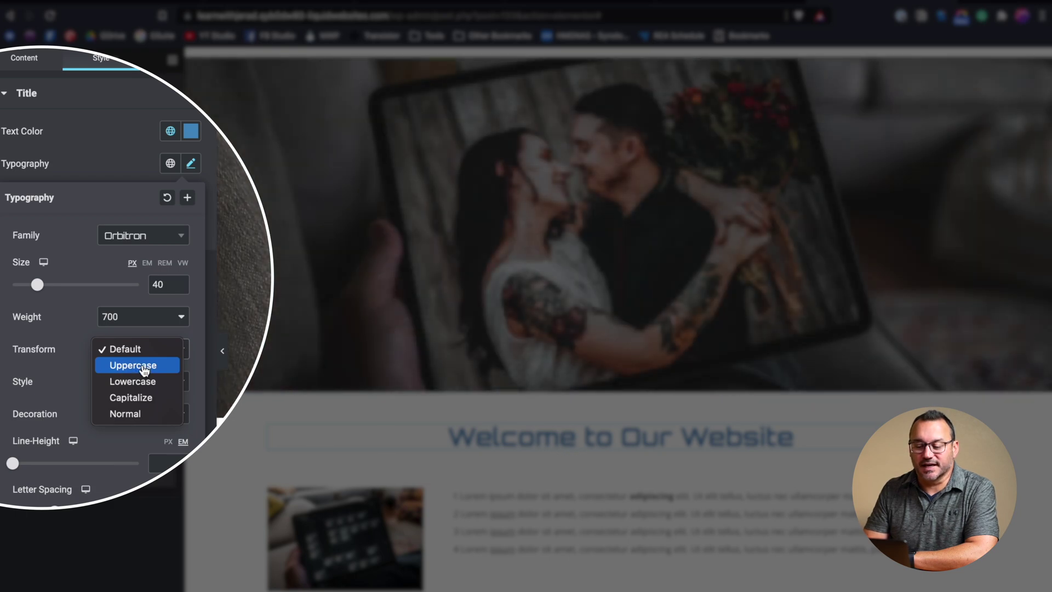
pyautogui.click(144, 368)
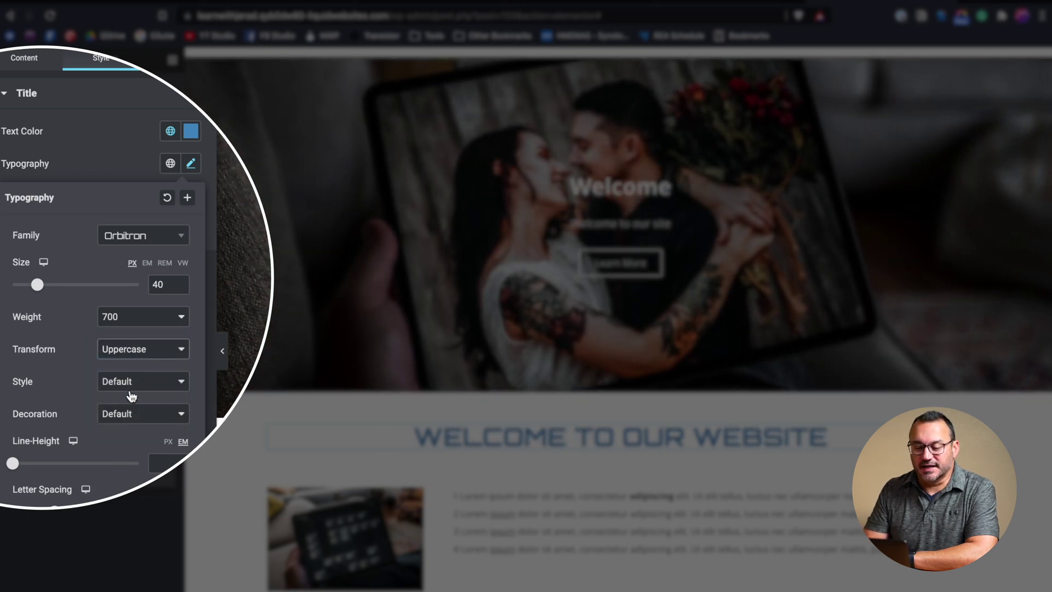
pyautogui.click(130, 390)
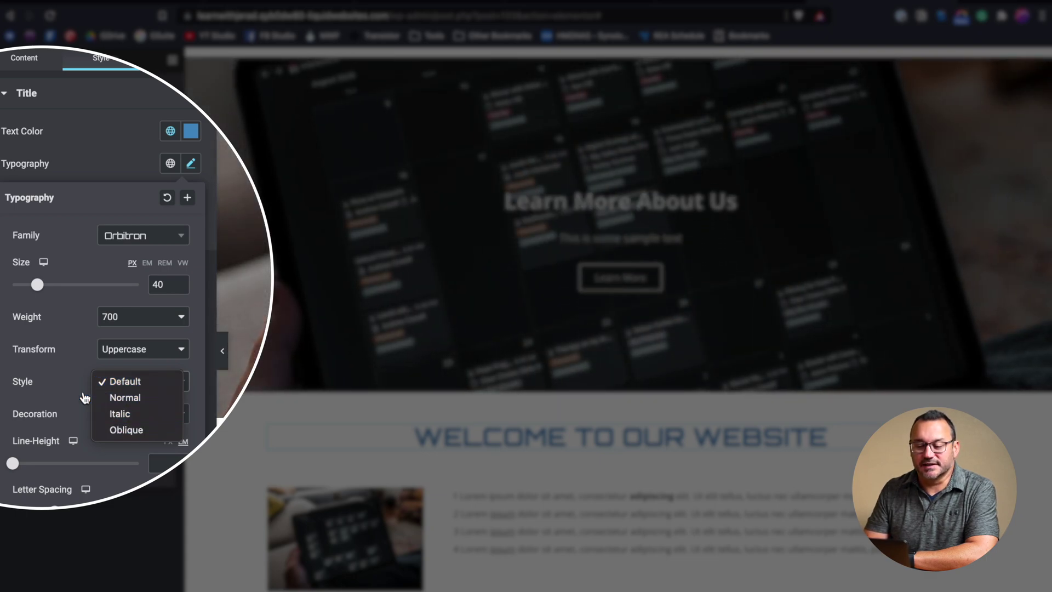
pyautogui.click(72, 395)
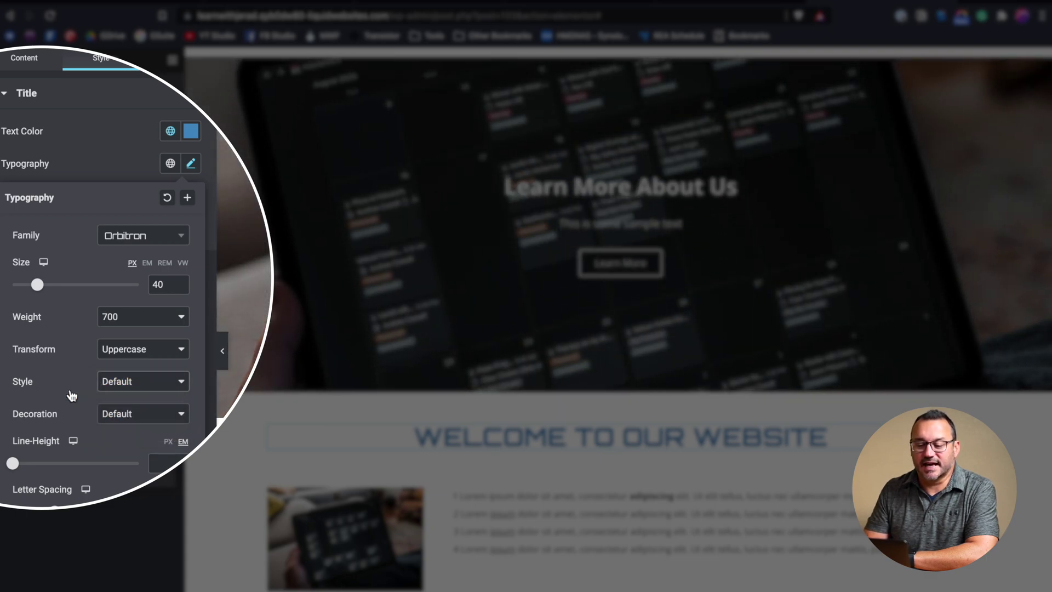
pyautogui.click(130, 416)
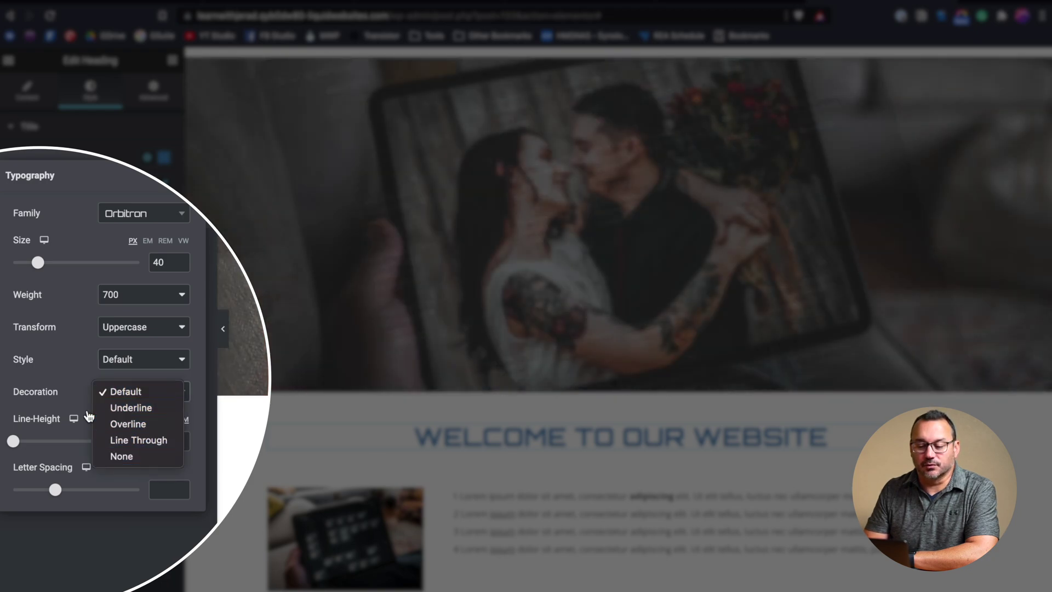
pyautogui.click(73, 385)
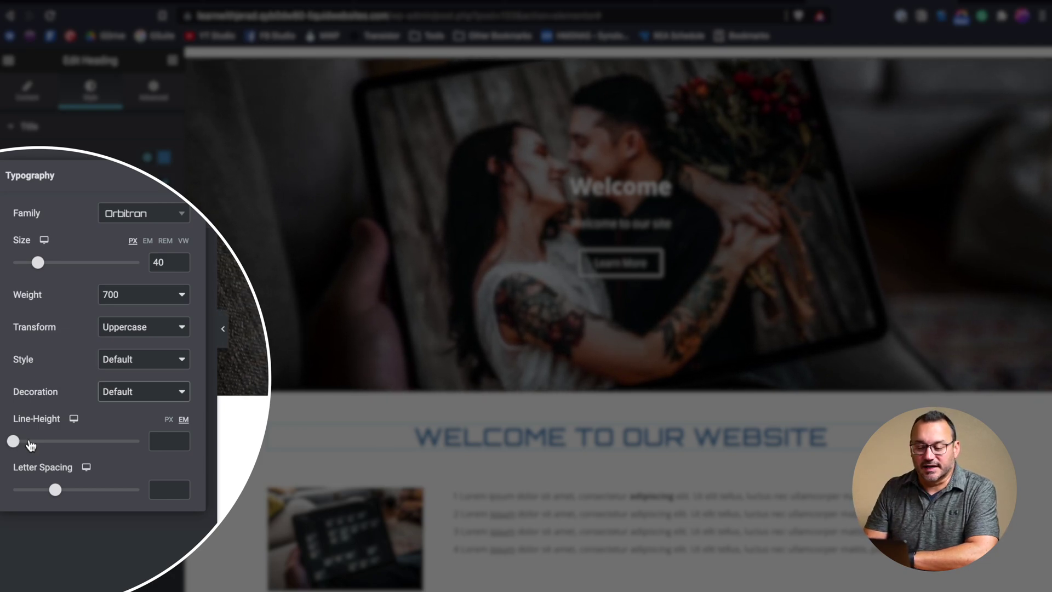
pyautogui.click(55, 490)
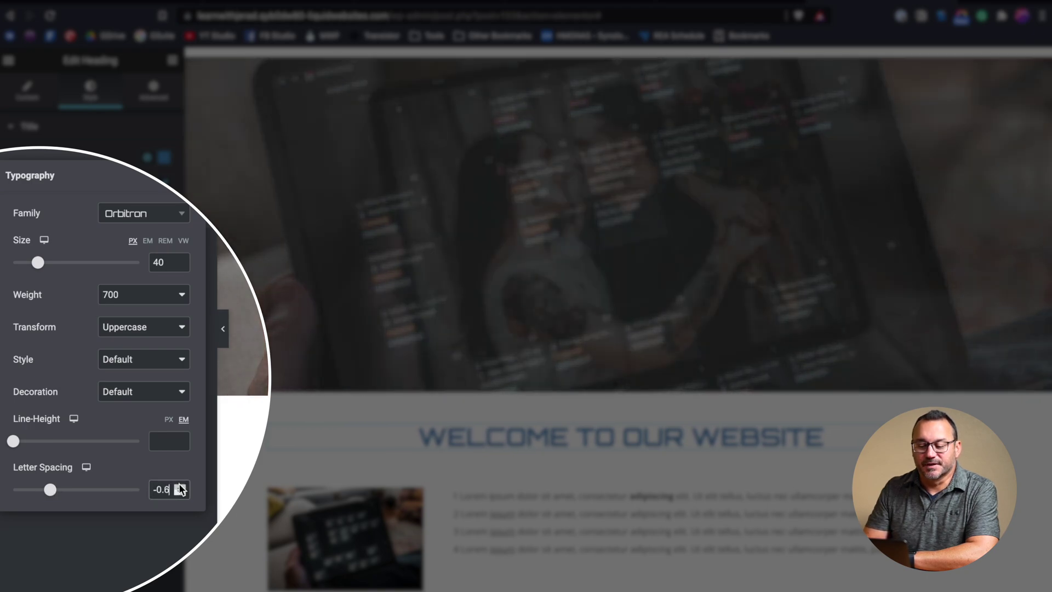
pyautogui.click(179, 486)
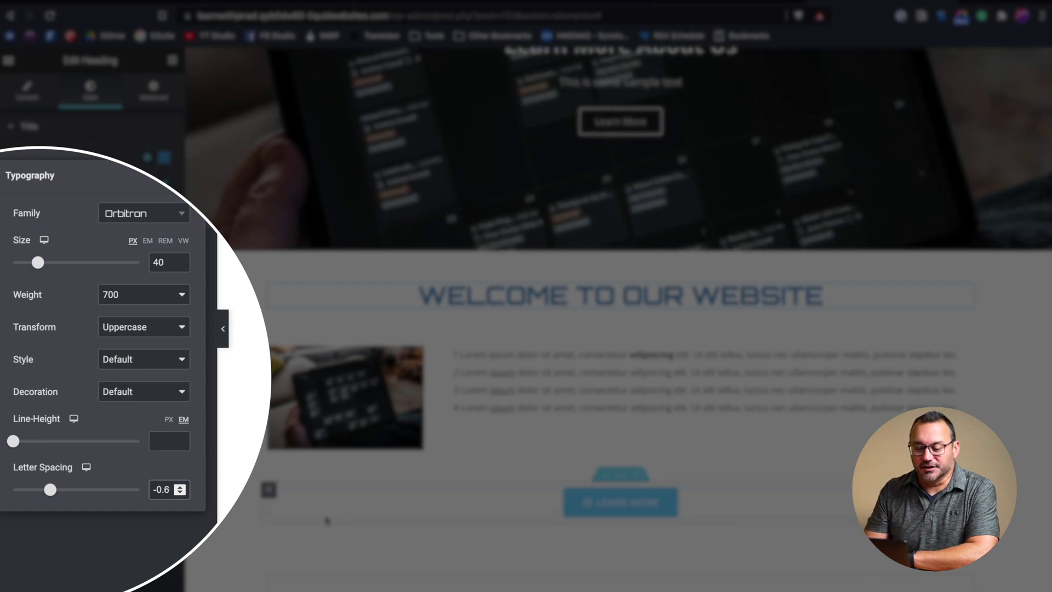
pyautogui.click(146, 542)
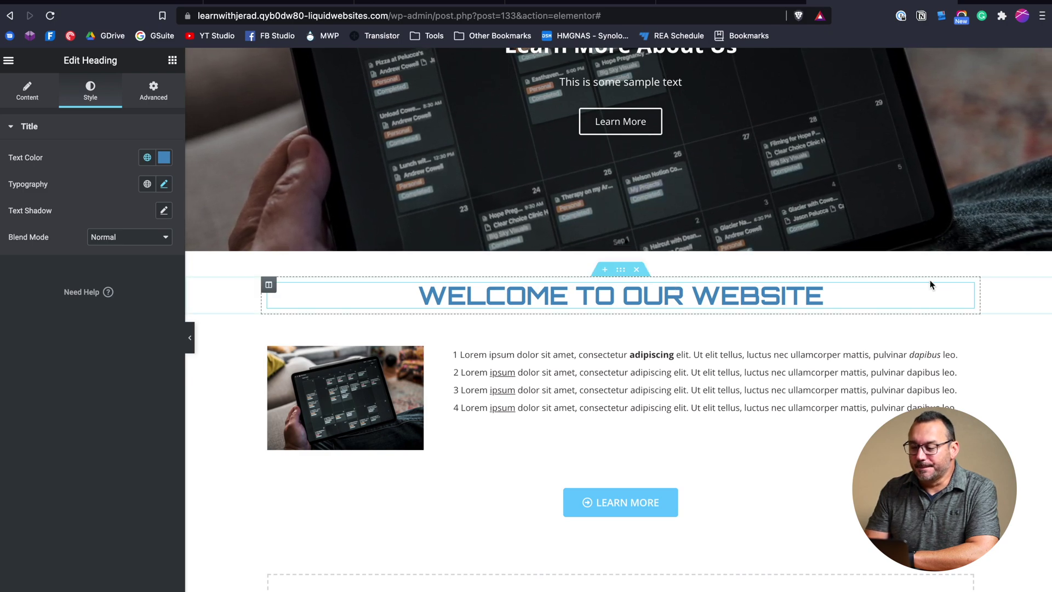
# Move the heading above the text in the right column, delete the empty section, and widen the image column
pyautogui.moveTo(965, 291)
pyautogui.mouseDown()
pyautogui.moveTo(903, 332)
pyautogui.moveTo(879, 326)
pyautogui.mouseUp()
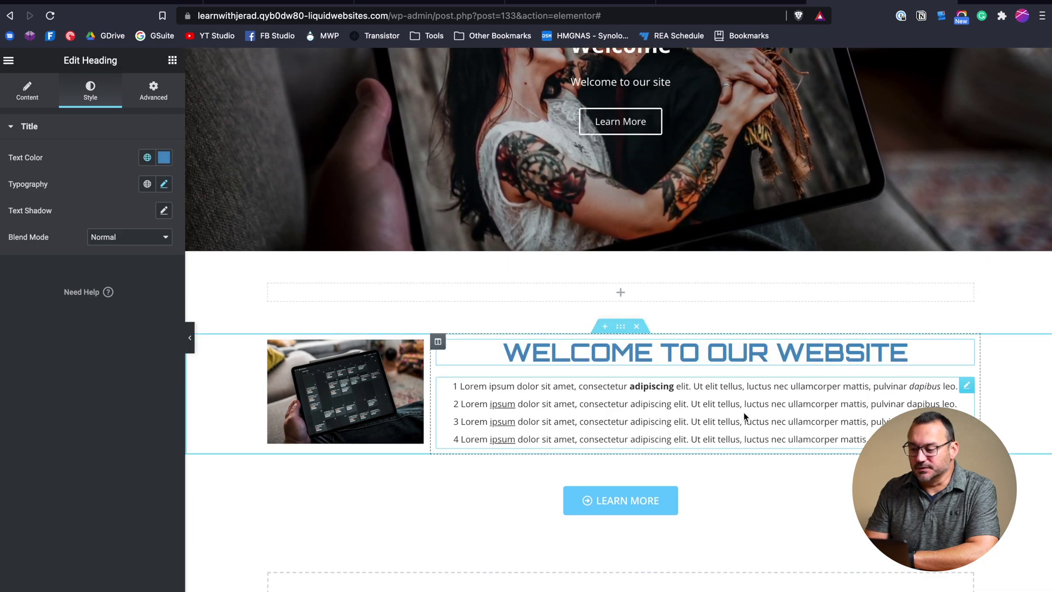
pyautogui.scroll(-2, 744, 415)
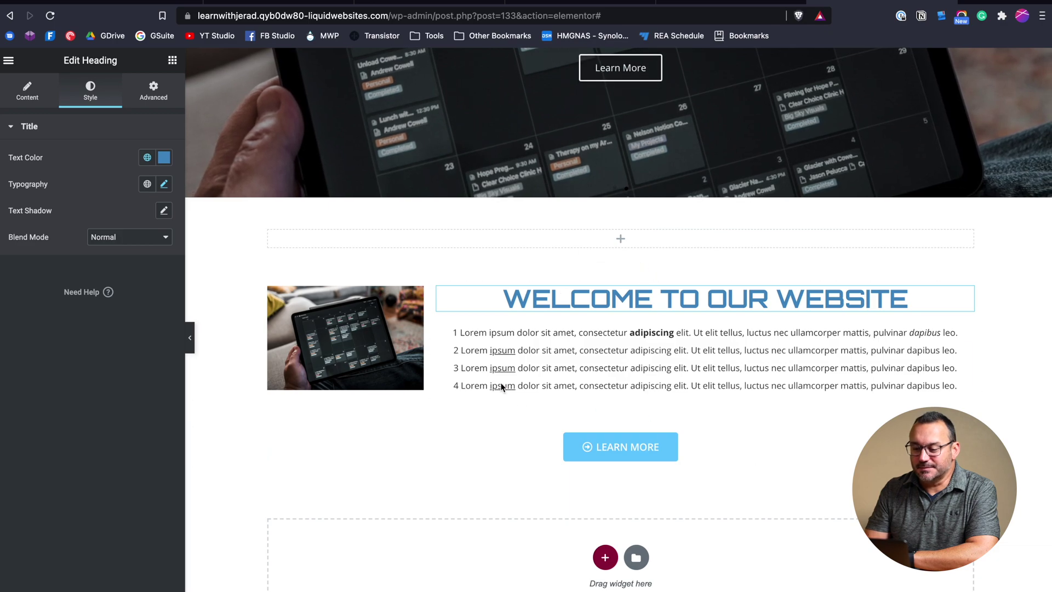
pyautogui.click(636, 218)
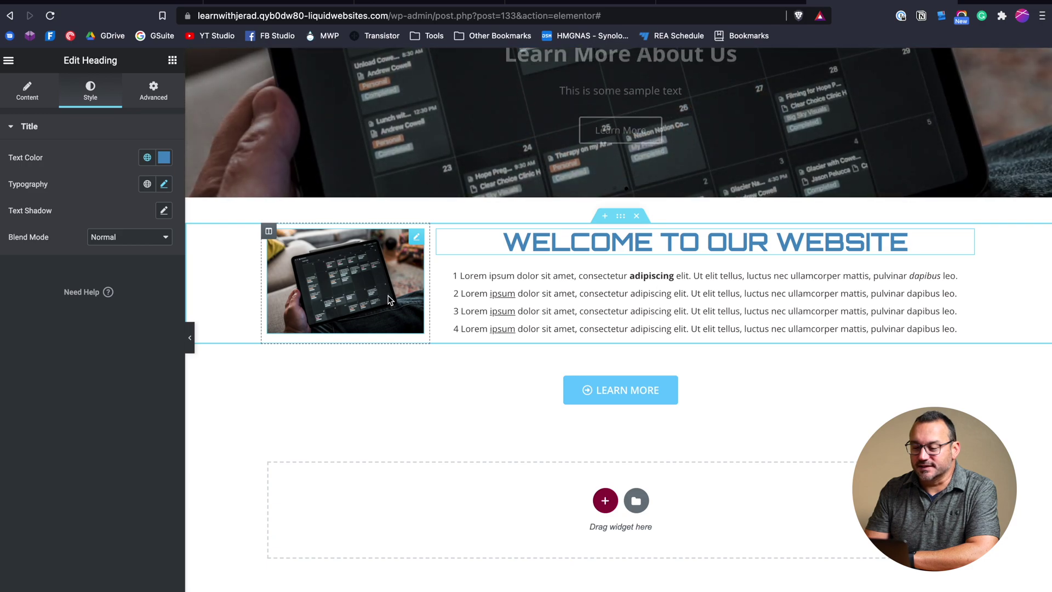
pyautogui.moveTo(431, 285); pyautogui.dragTo(464, 284)
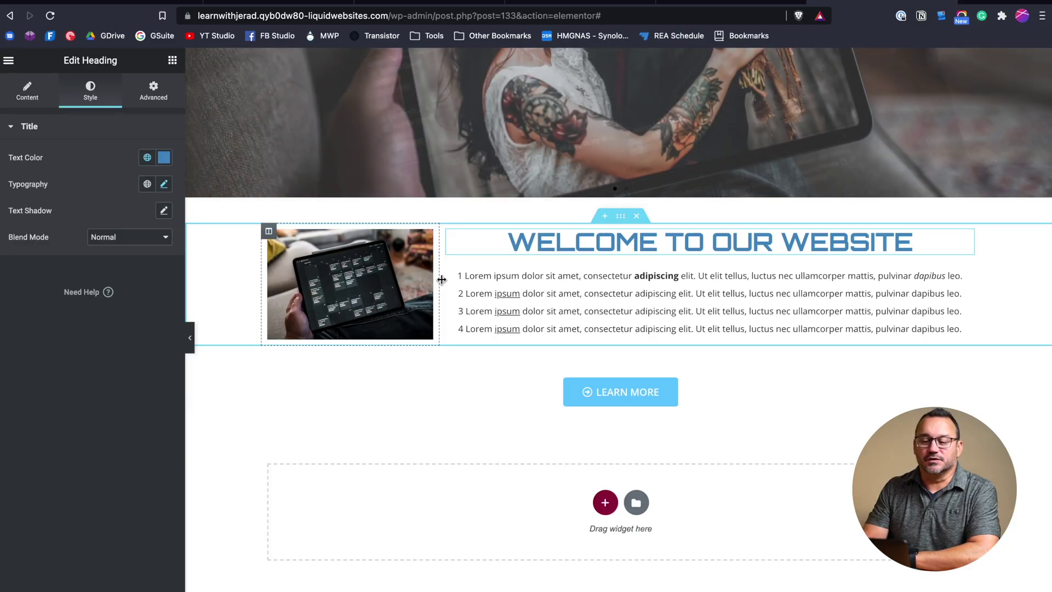
# Switch between the heading's Content and Style tabs, ending on Content with its title shown
pyautogui.click(27, 90)
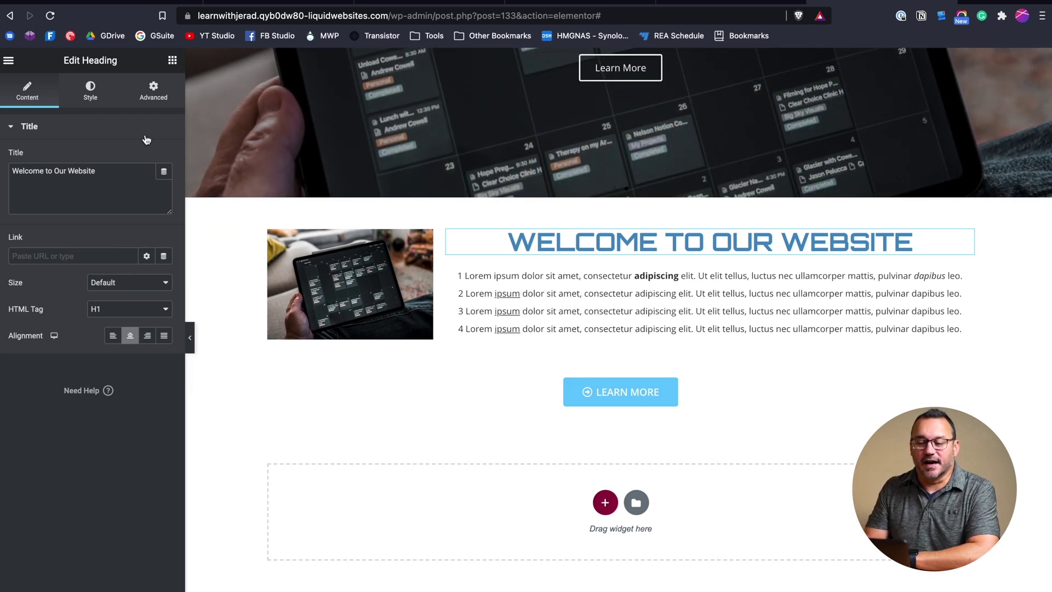
pyautogui.click(90, 90)
pyautogui.click(27, 91)
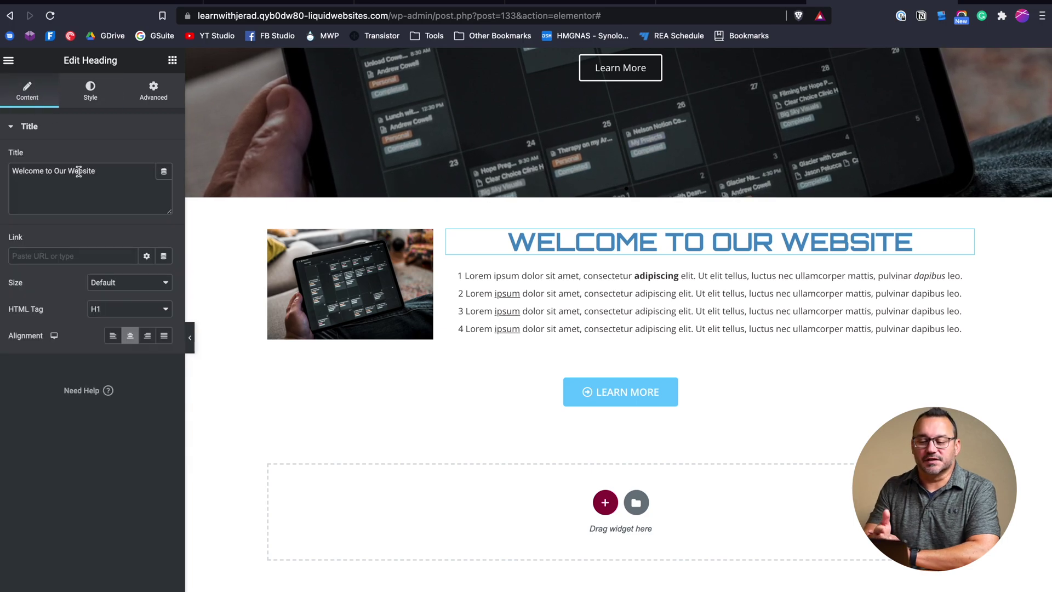